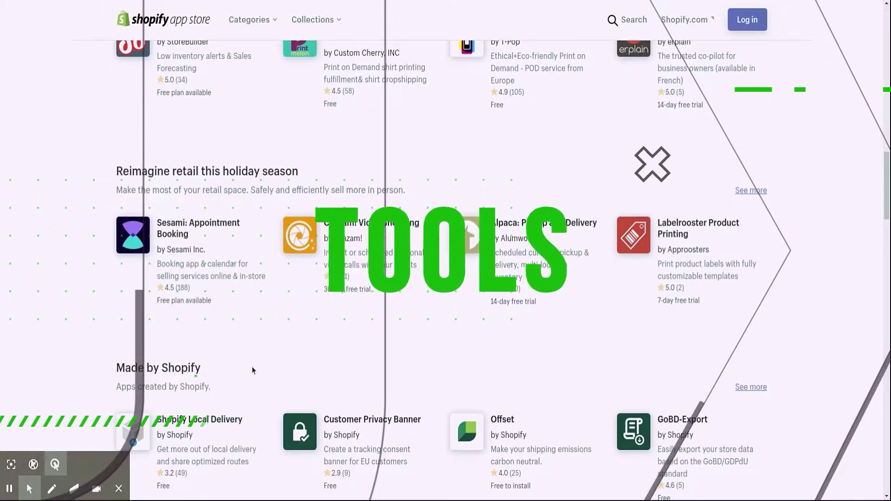
Step: Open the store's product list from the sidebar and start a new product with Add
scroll(253, 368, down, 4)
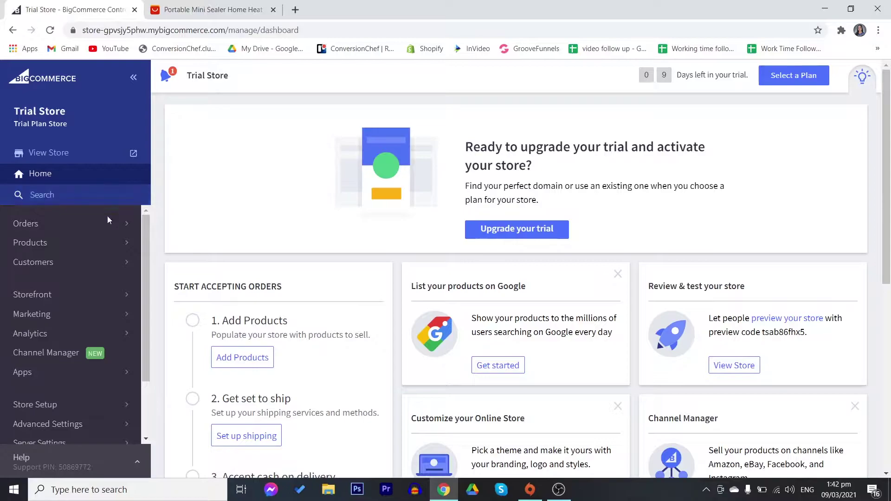
click(81, 248)
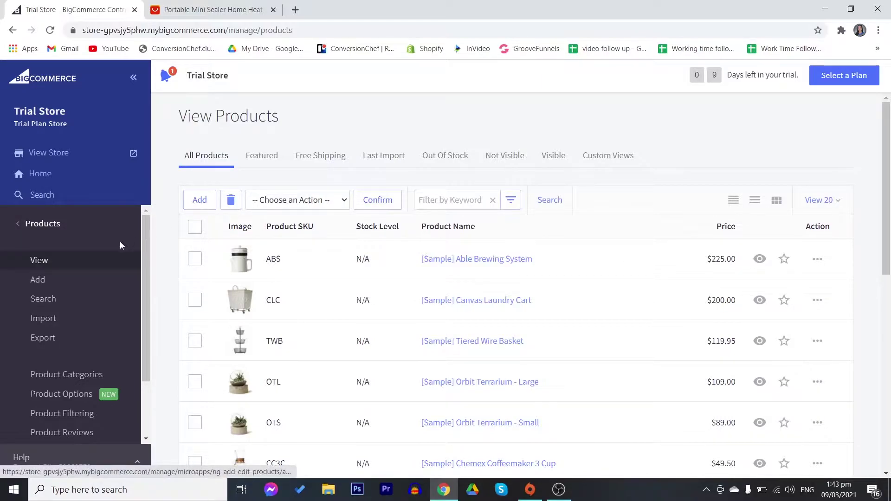
click(83, 279)
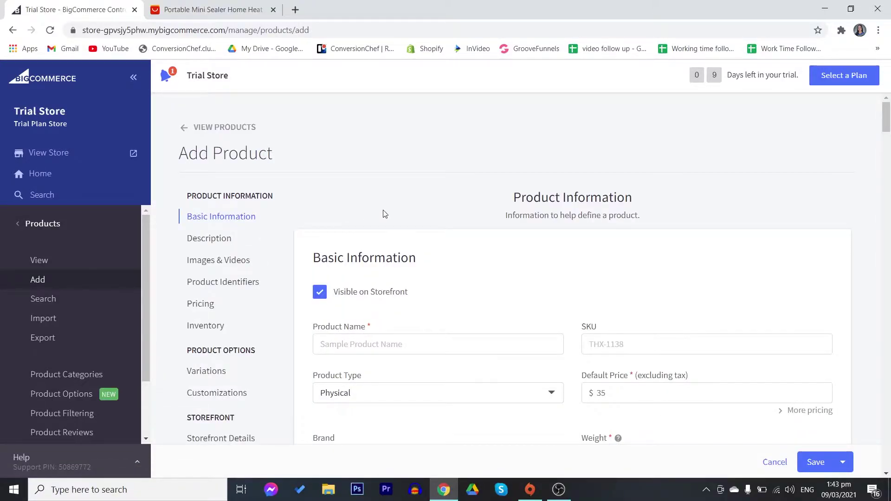
Step: Scroll through the blank Add Product form, then switch to the AliExpress Portable Mini Sealer listing
scroll(420, 215, down, 1)
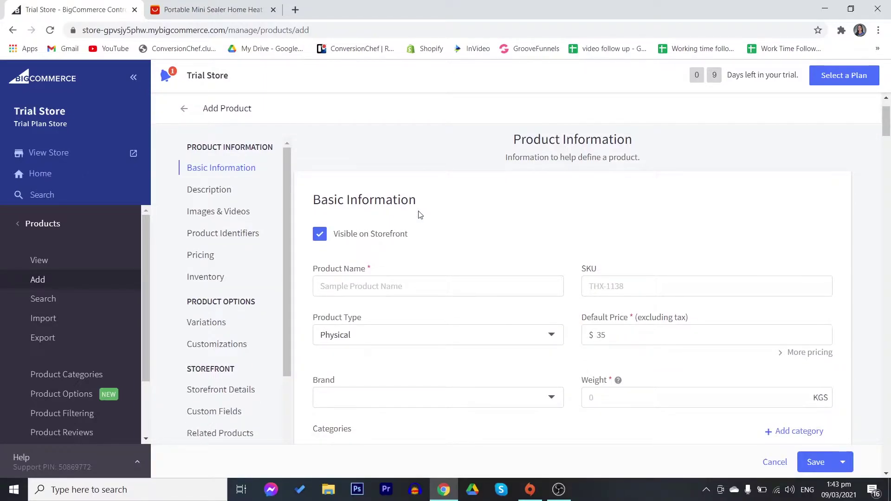
scroll(420, 214, down, 1)
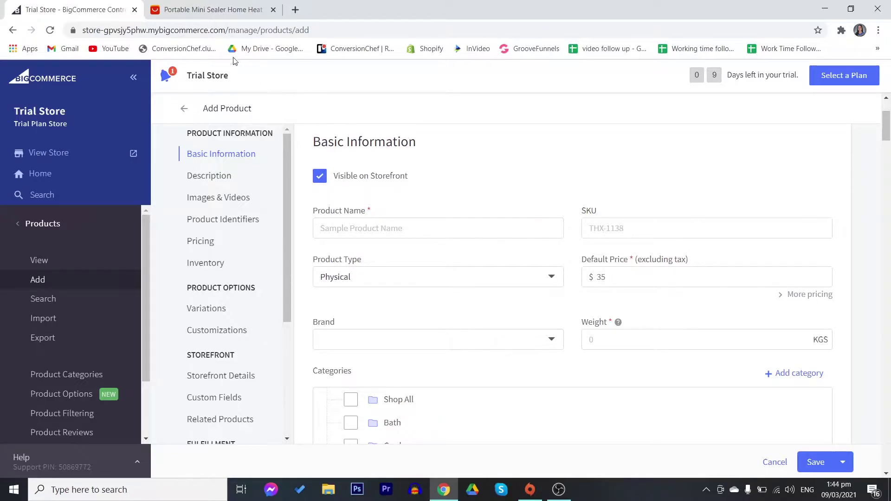
click(221, 14)
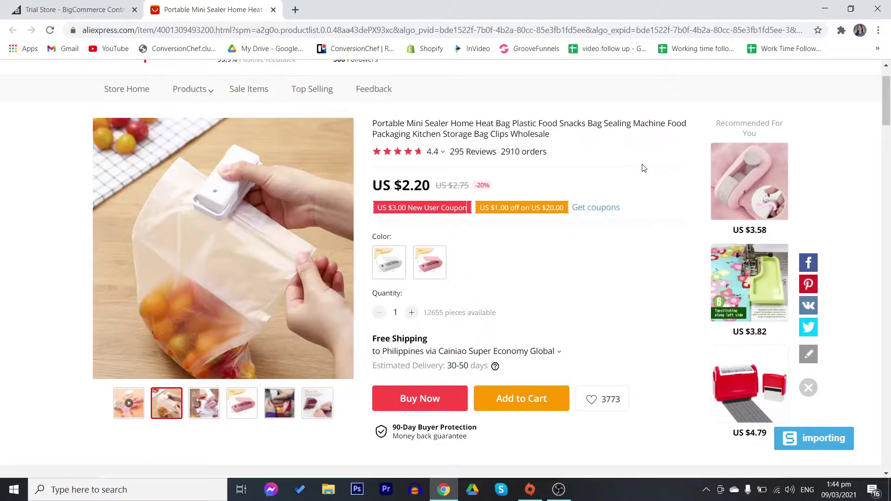
Step: Download the listing's main sealer images with the AliSave extension, then select the product title
click(840, 33)
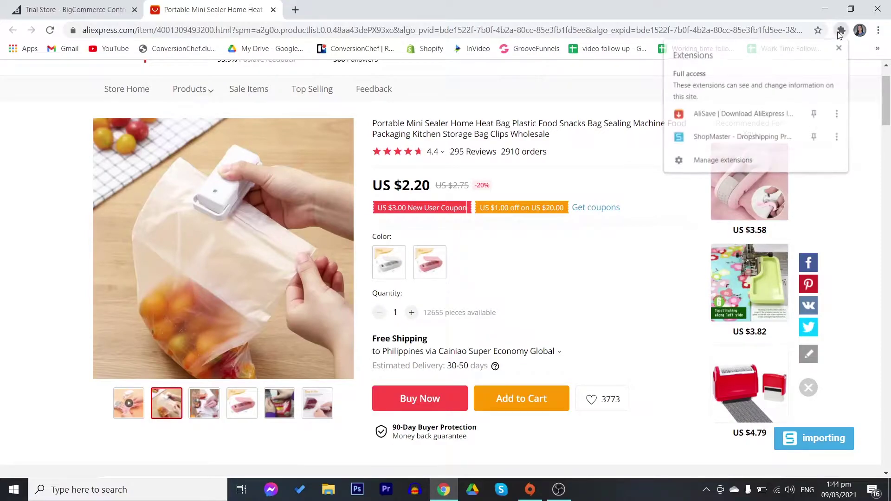
click(774, 115)
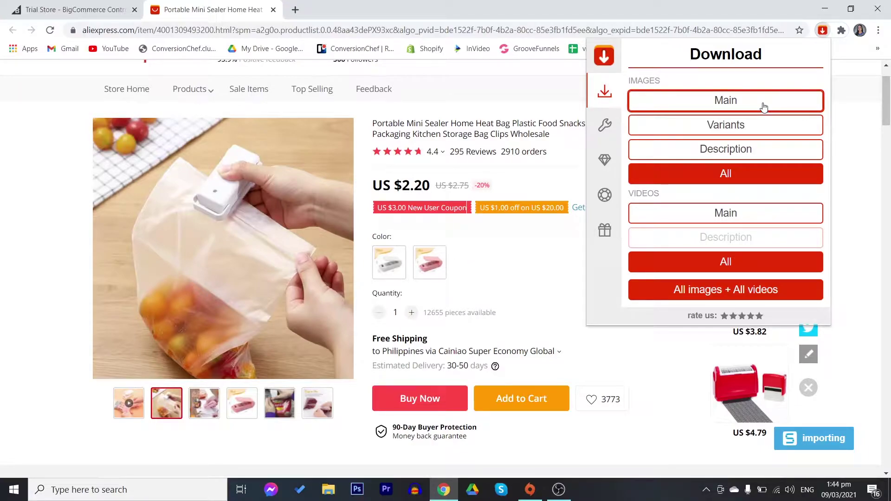
click(764, 107)
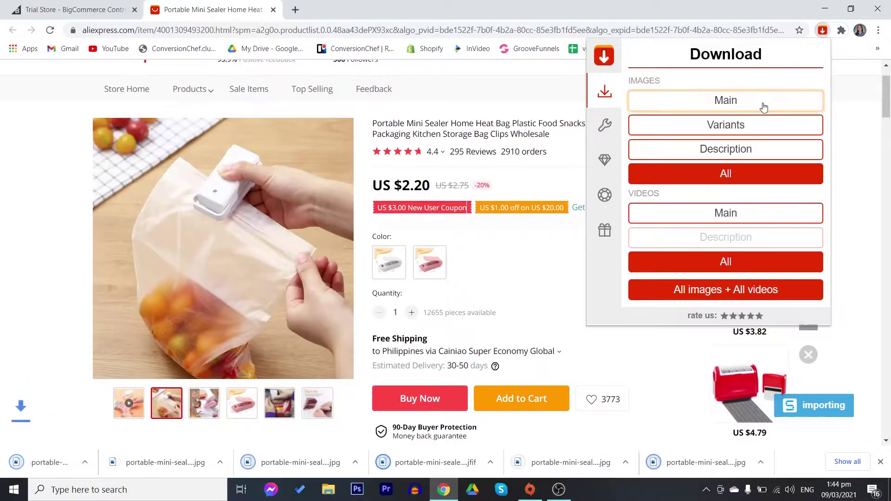
click(586, 152)
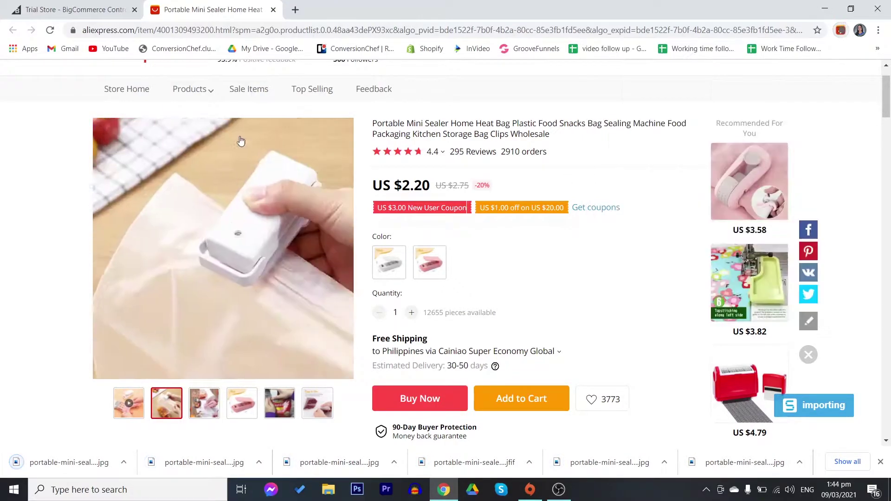
drag(586, 152, 371, 122)
Step: Name the new product 'Portable Mini Plastic Sealer'
key(ctrl+c)
click(74, 9)
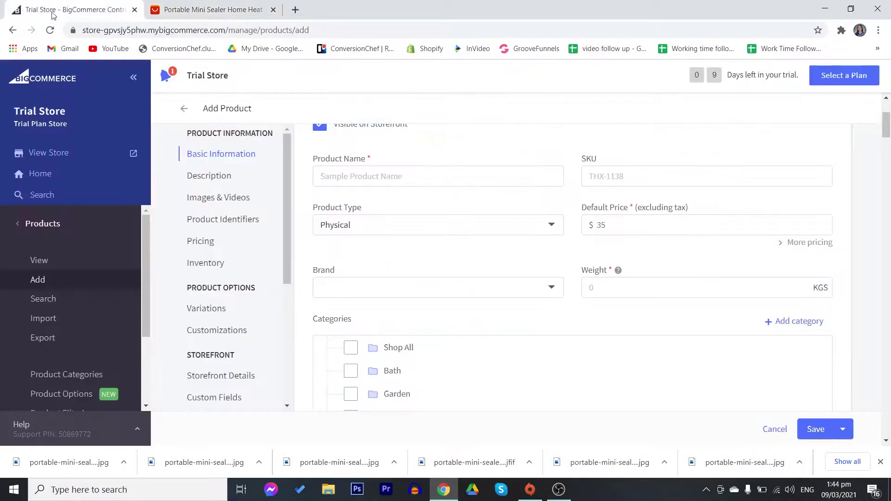
click(369, 179)
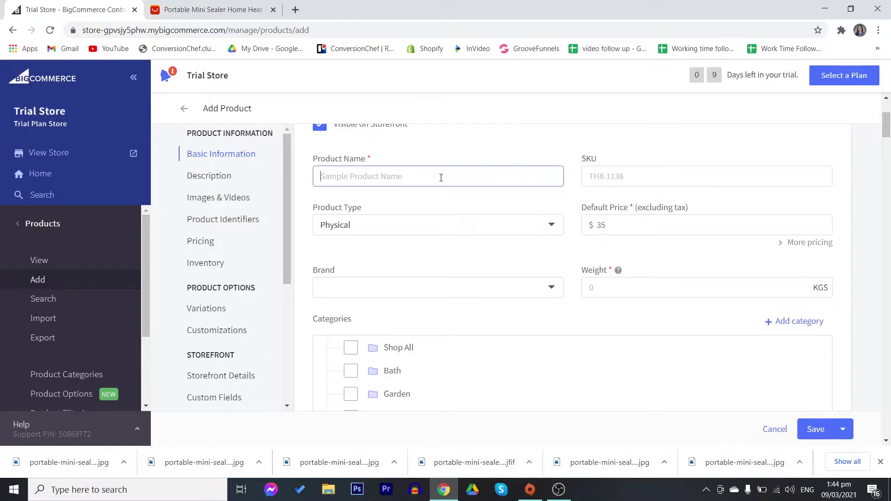
text(Portable Mini Pl)
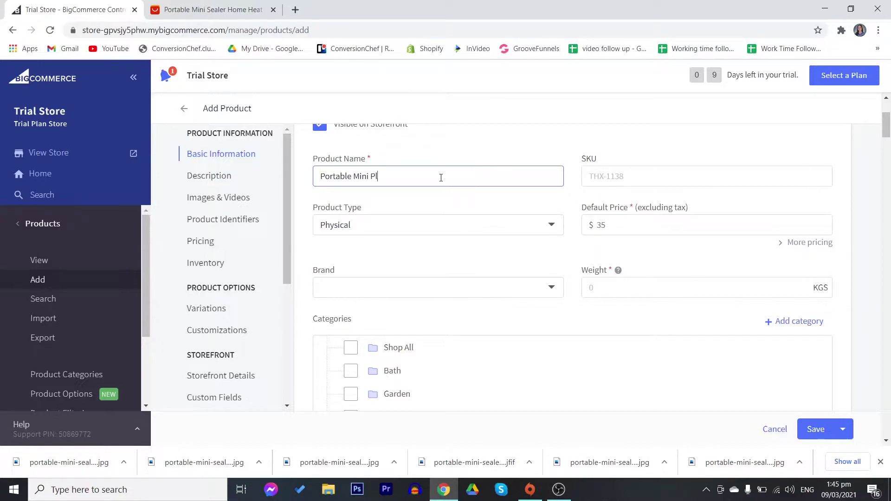
text(astic Sealer)
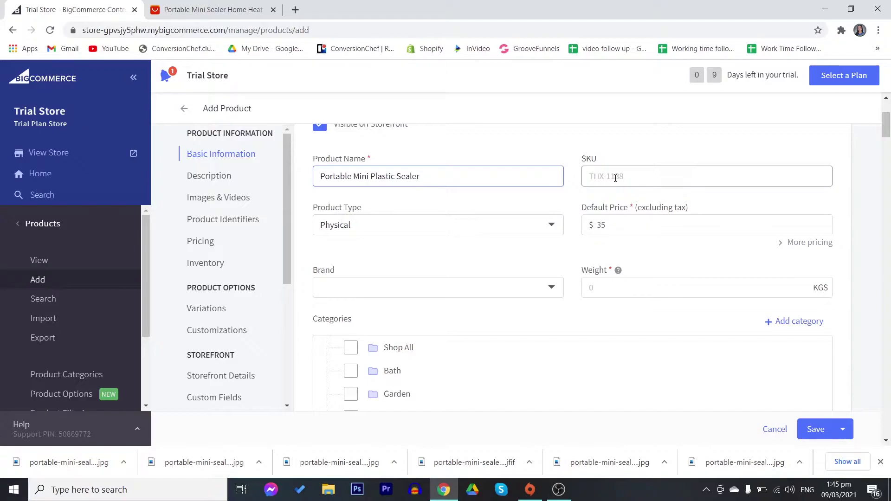
click(621, 175)
scroll(459, 204, up, 1)
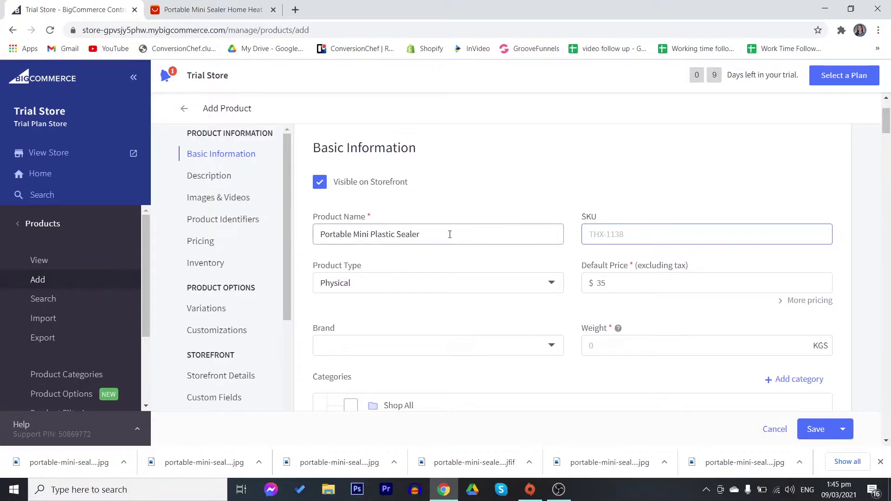
Step: Keep the product type as Physical and set the default price to $20
click(449, 287)
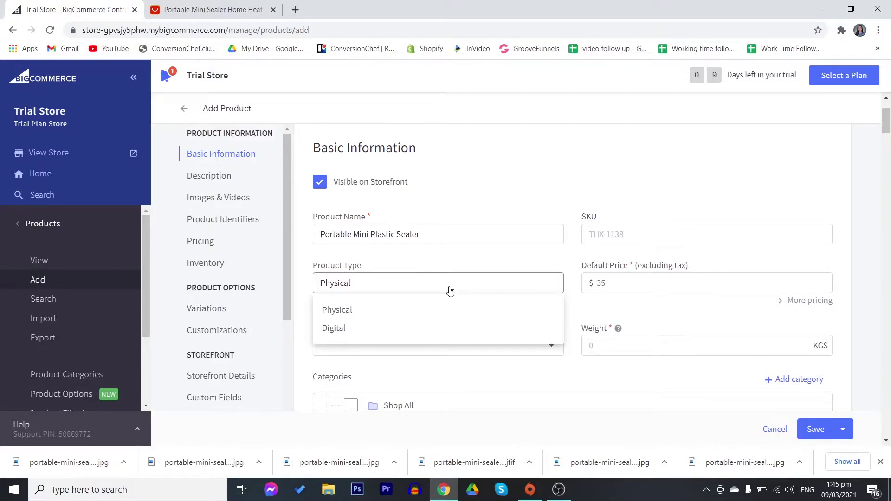
click(533, 259)
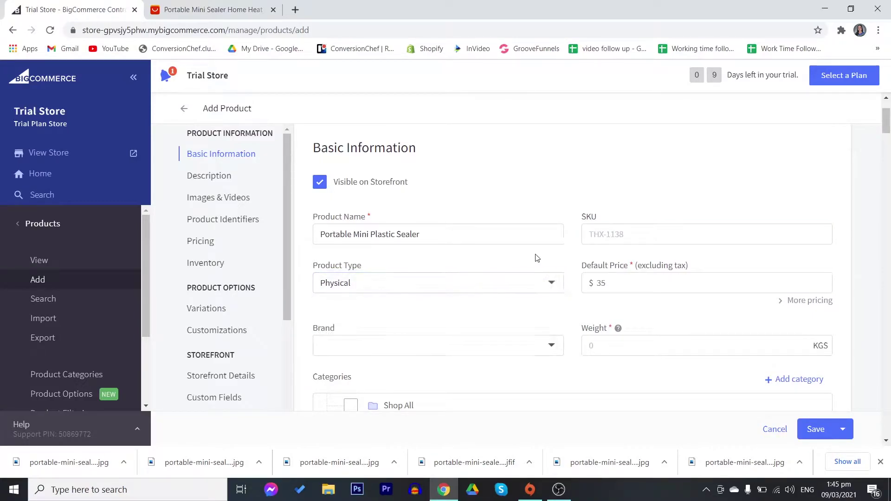
click(620, 284)
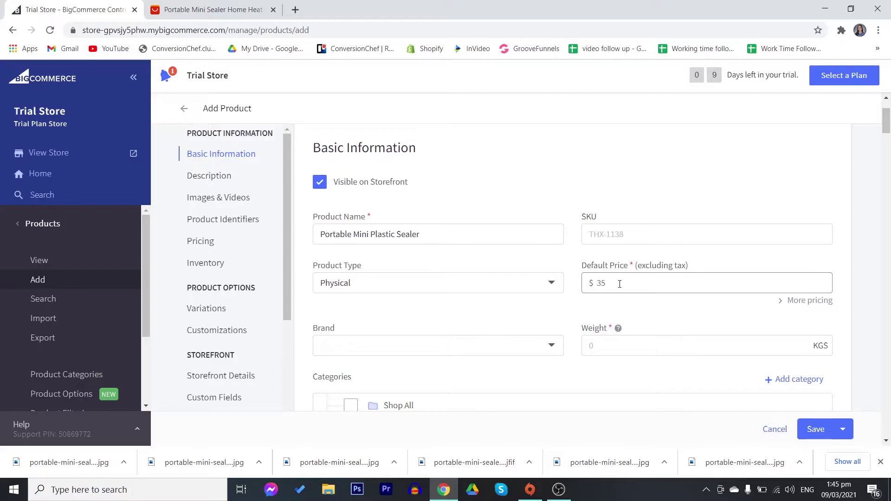
text(35)
click(629, 346)
scroll(629, 291, down, 4)
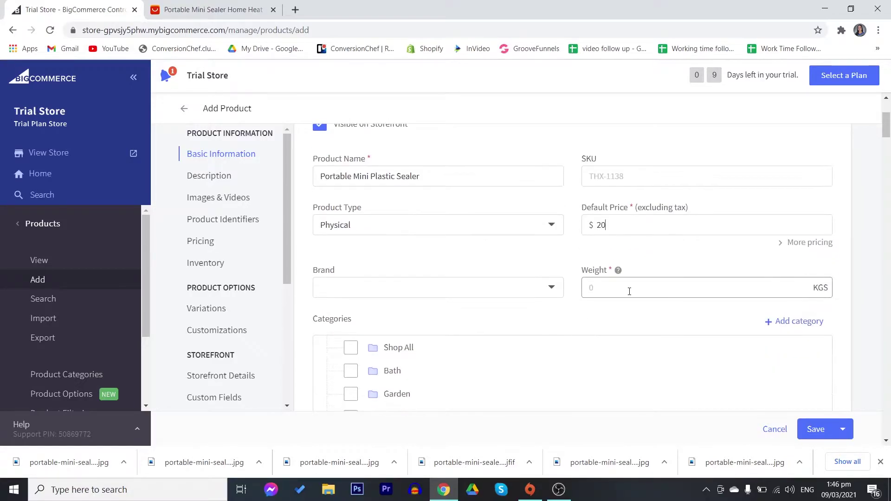
Step: Enter a weight of 0.25 kg and tick Kitchen under Categories
text(0.25)
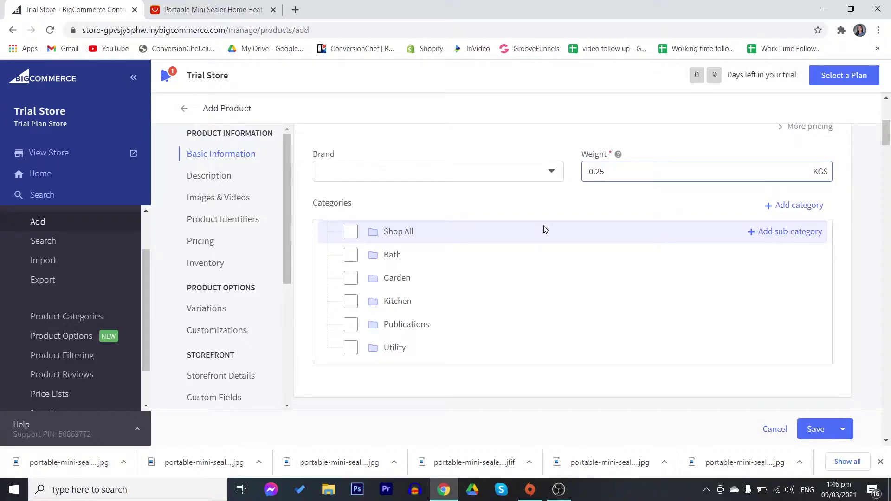
scroll(545, 230, up, 3)
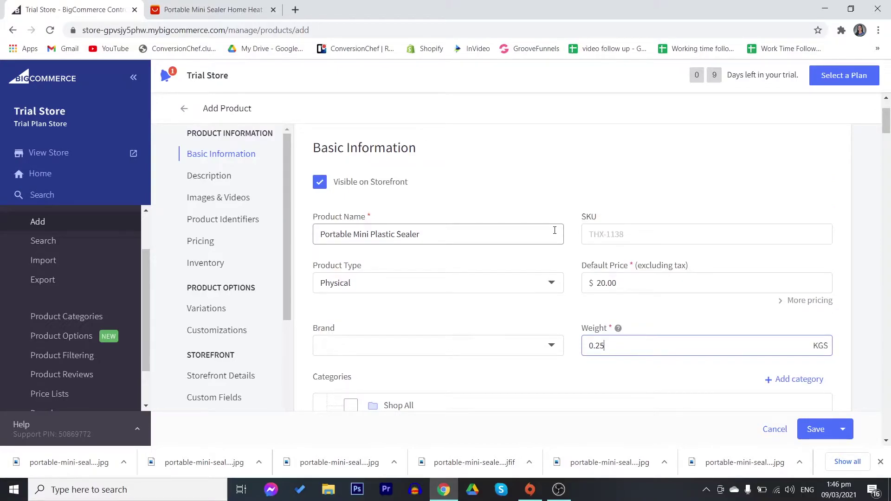
scroll(556, 232, down, 3)
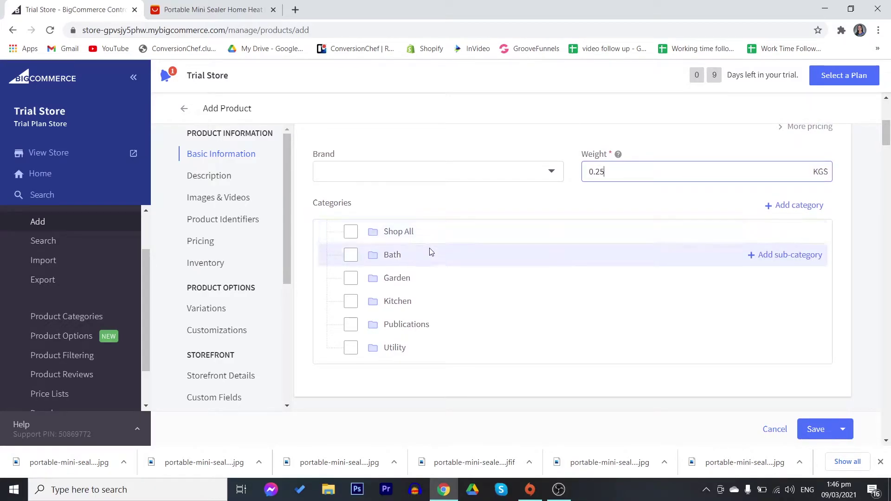
click(350, 301)
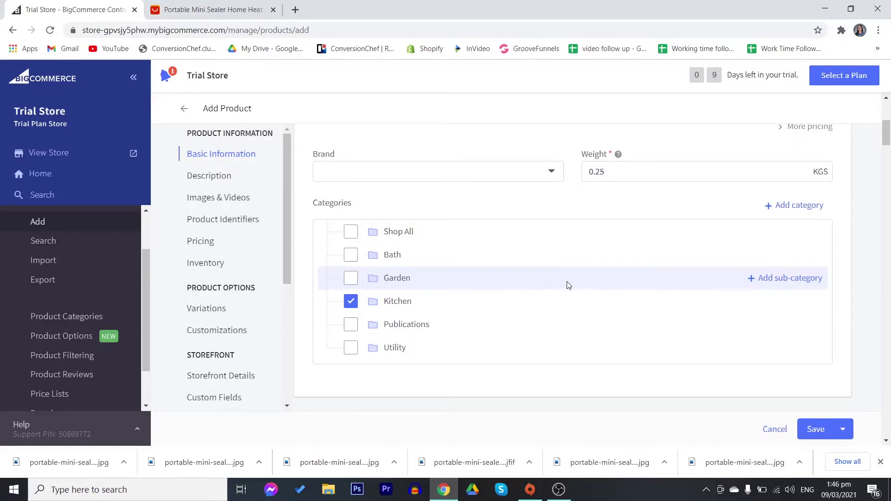
scroll(569, 285, down, 6)
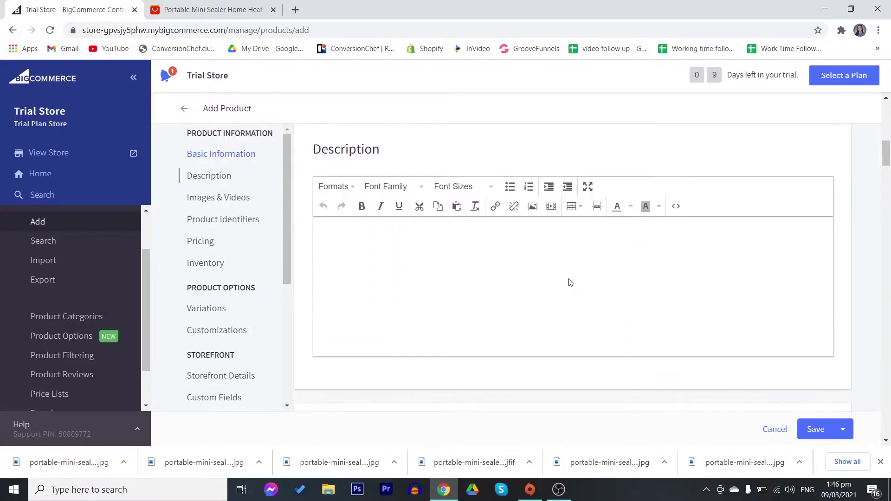
Step: Copy the AliExpress features, usage steps and specifications into the product Description editor
click(226, 7)
scroll(533, 402, down, 5)
drag(533, 402, 417, 273)
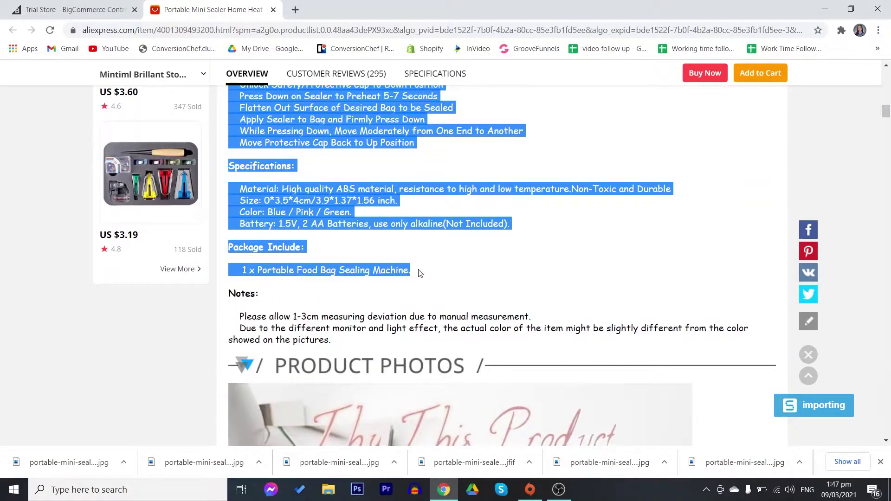
click(74, 10)
key(ctrl+v)
scroll(574, 273, up, 5)
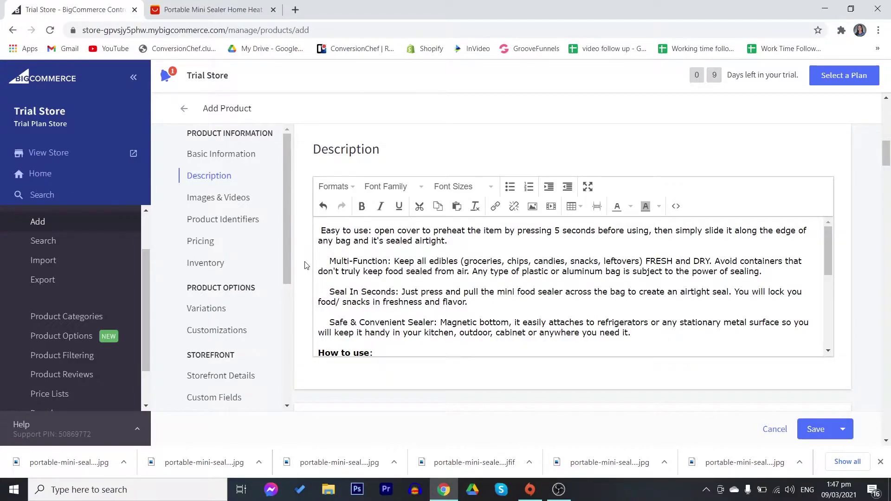
scroll(305, 265, down, 5)
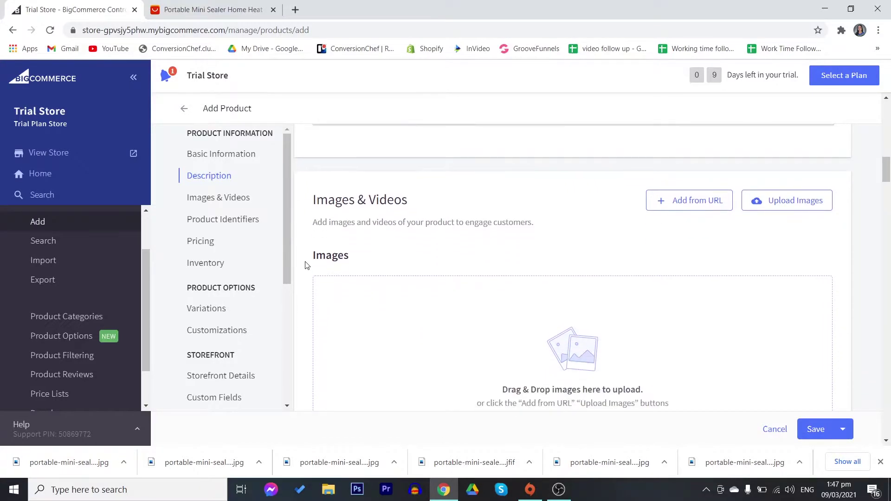
scroll(305, 265, down, 3)
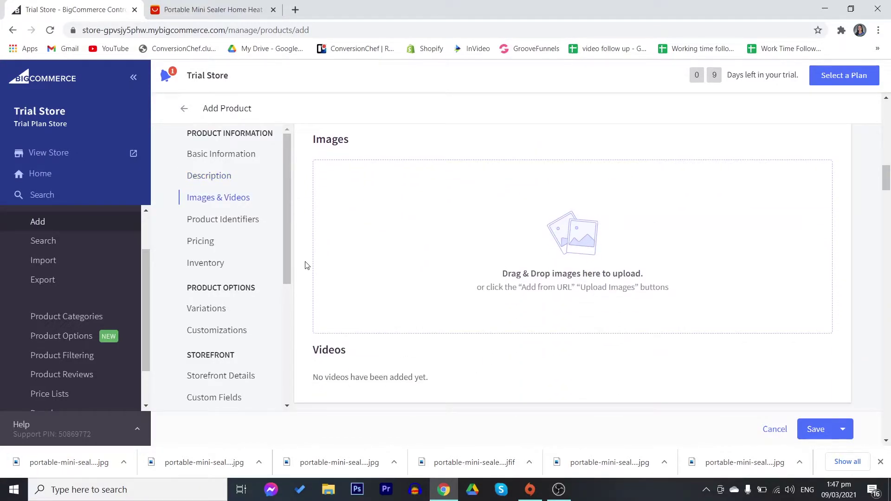
click(123, 462)
click(156, 418)
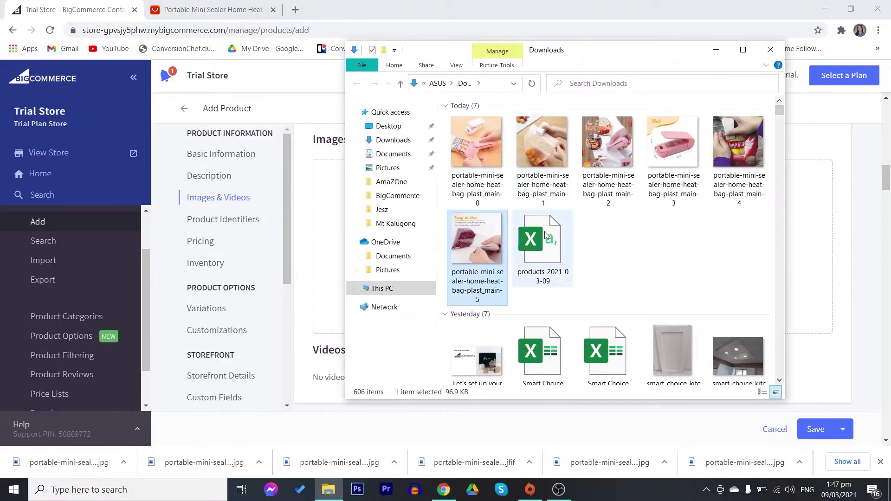
drag(578, 153, 578, 227)
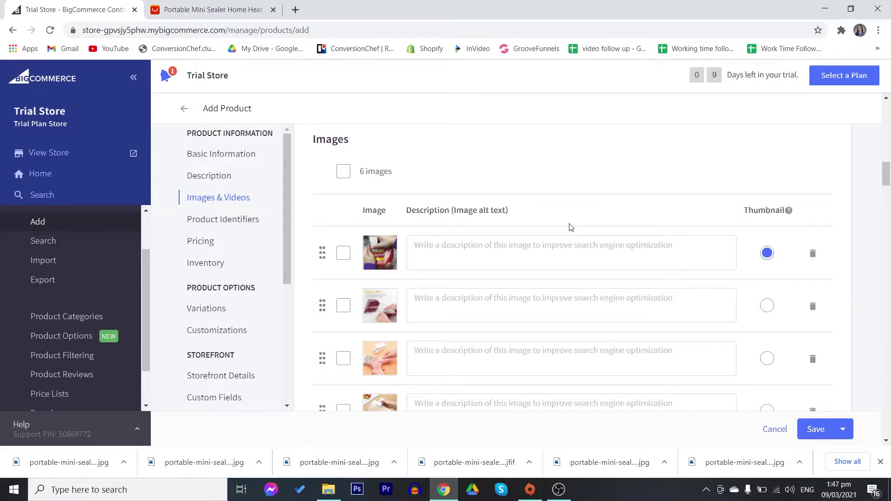
scroll(571, 227, down, 3)
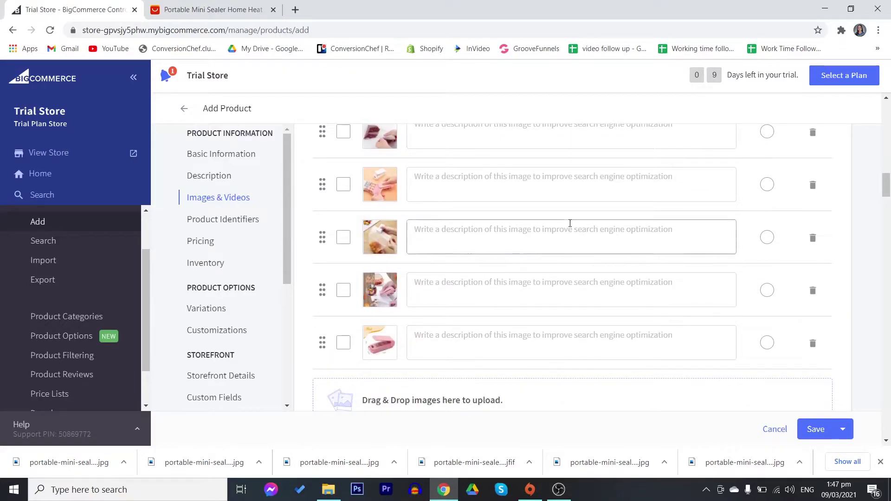
scroll(570, 225, up, 1)
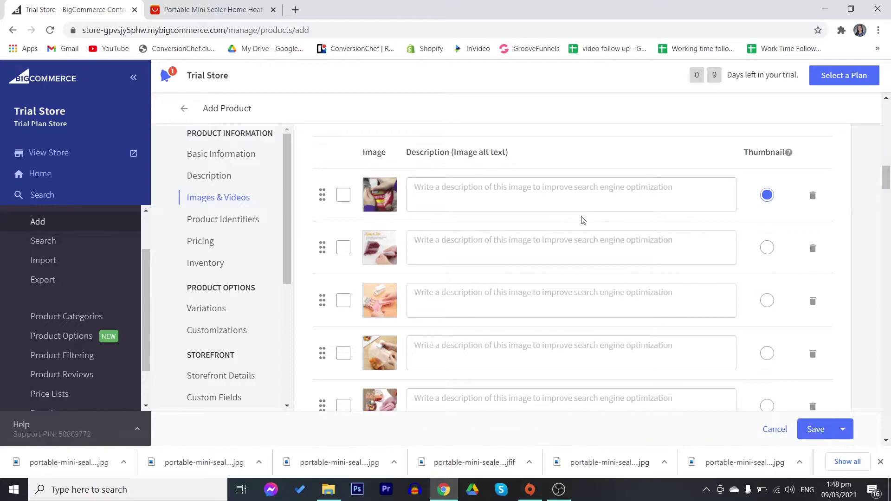
scroll(582, 231, down, 6)
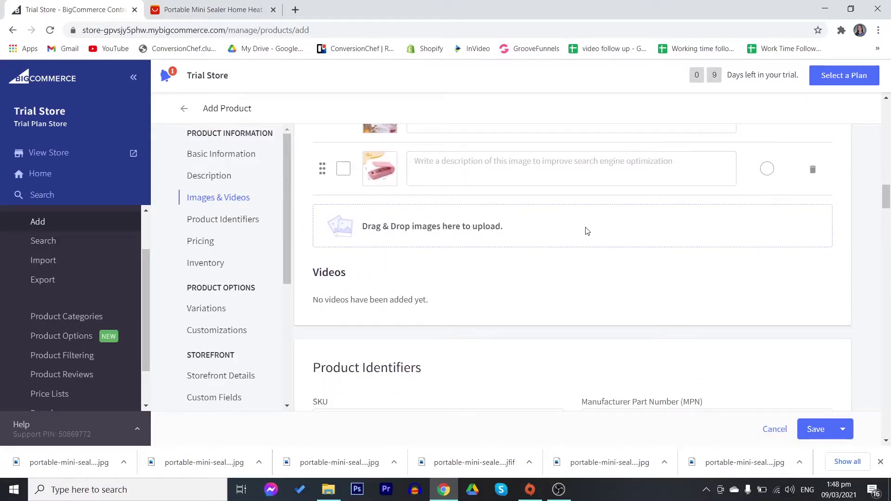
scroll(607, 312, down, 2)
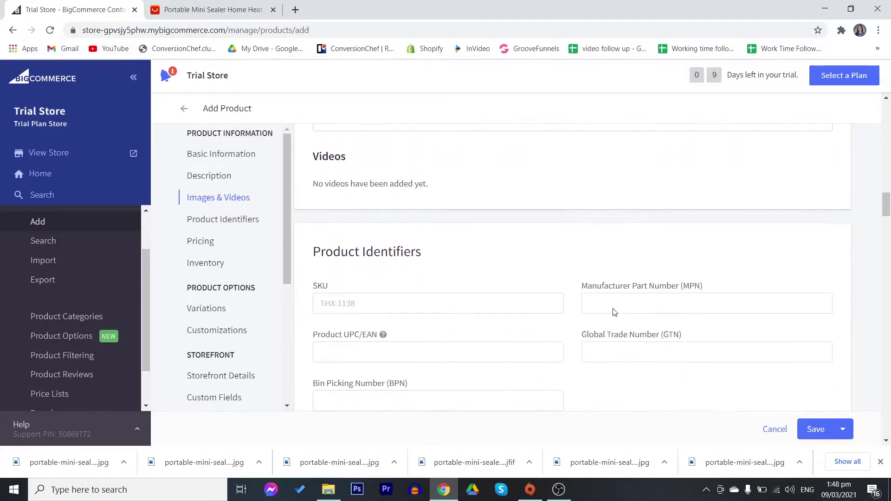
click(613, 308)
scroll(613, 309, down, 1)
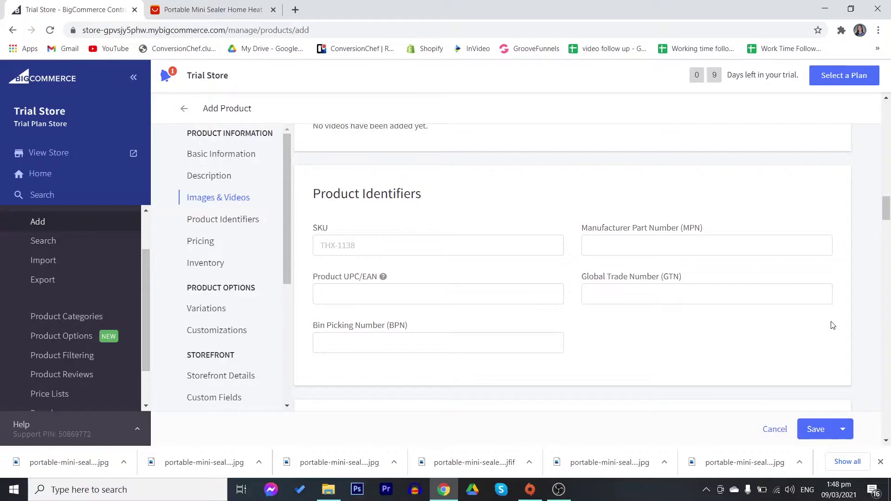
scroll(834, 307, down, 5)
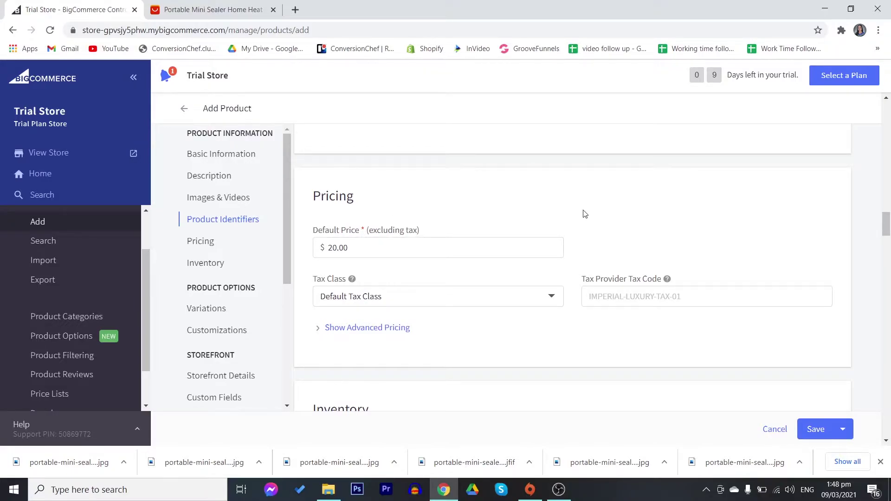
scroll(679, 202, up, 5)
scroll(679, 203, up, 15)
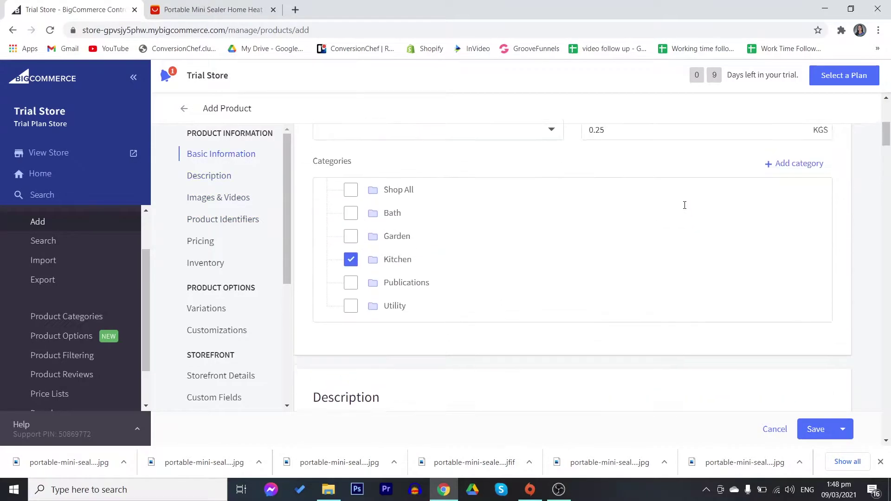
scroll(688, 210, down, 20)
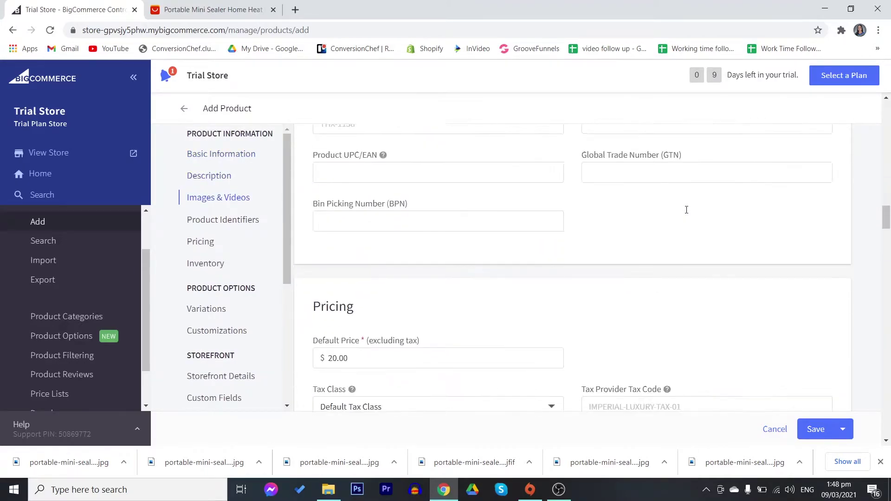
scroll(686, 209, up, 5)
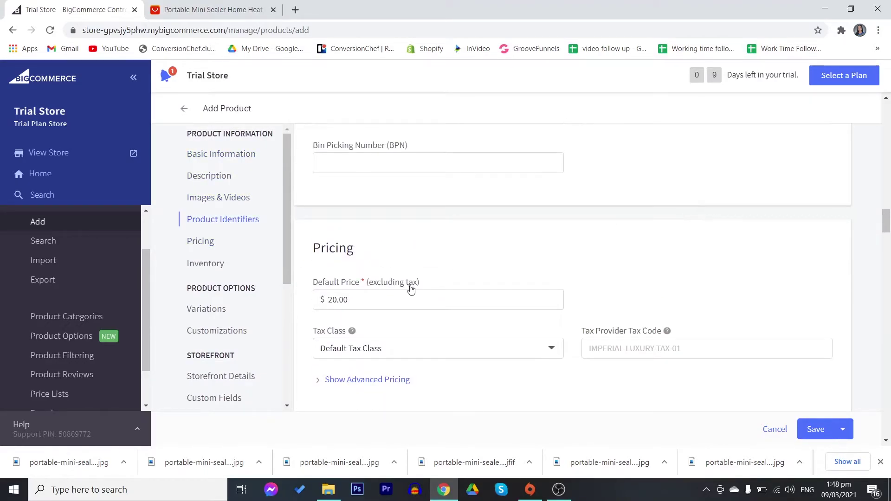
scroll(407, 302, down, 5)
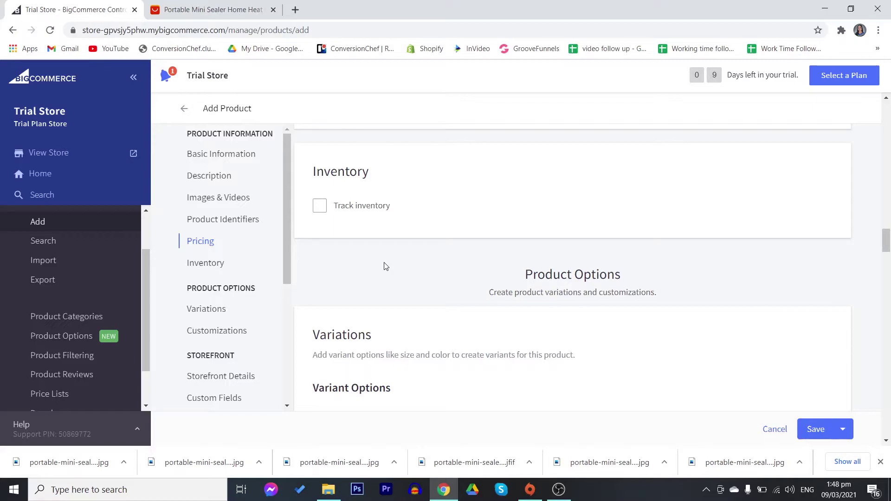
scroll(412, 258, up, 1)
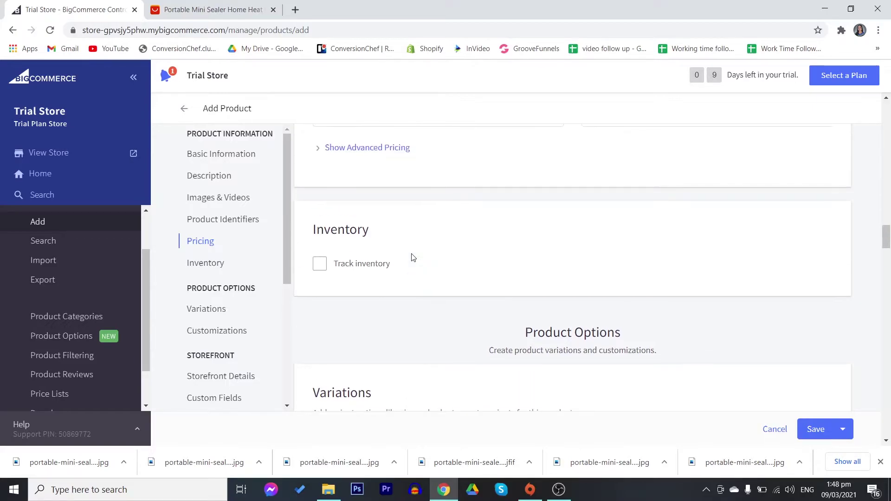
scroll(384, 263, down, 2)
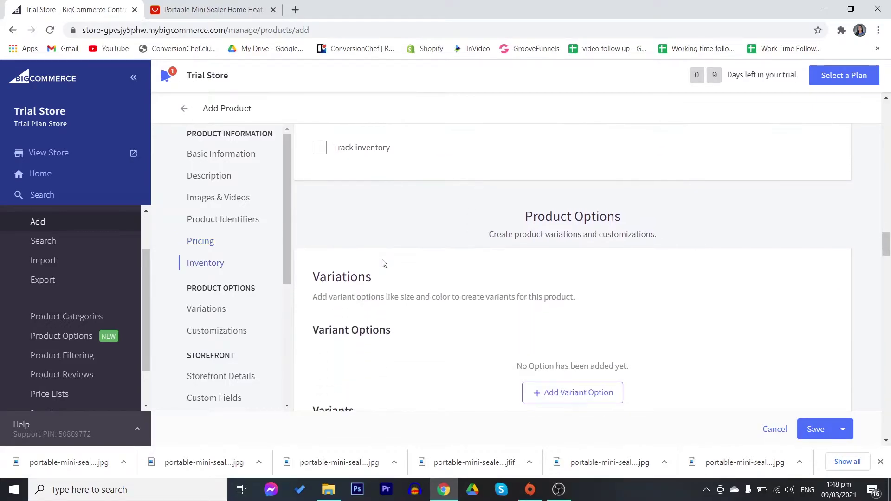
scroll(382, 260, up, 1)
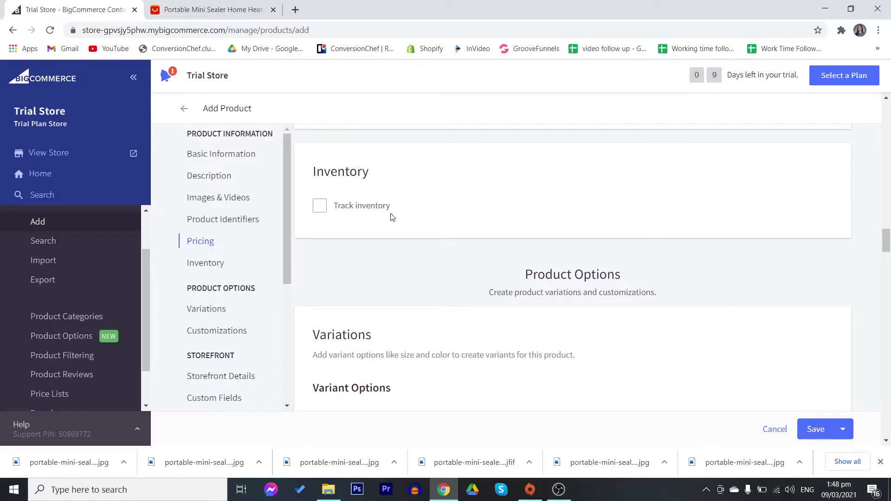
scroll(453, 239, down, 1)
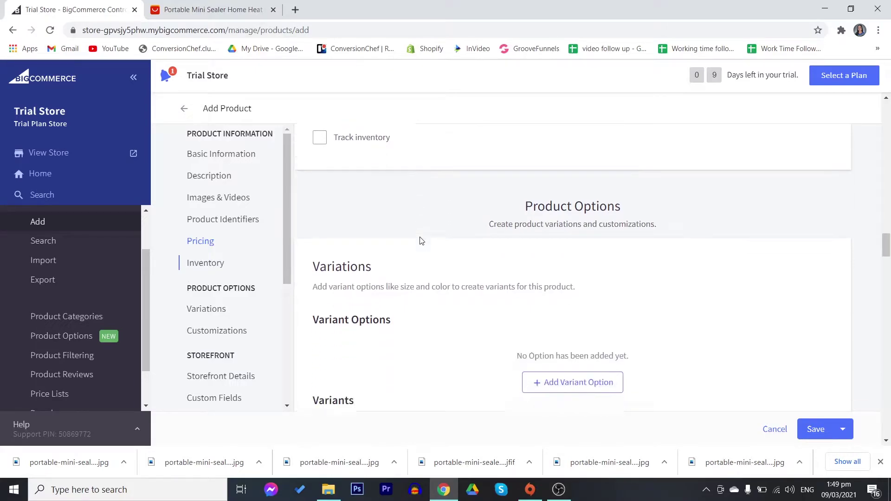
scroll(421, 241, down, 1)
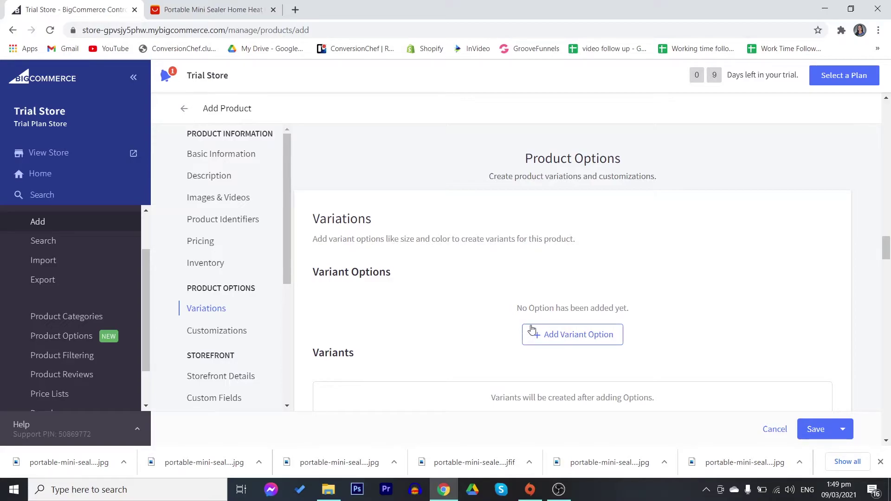
Step: Add a Color variant option with Red, Green and Blue, displayed as a Rectangle List
click(566, 337)
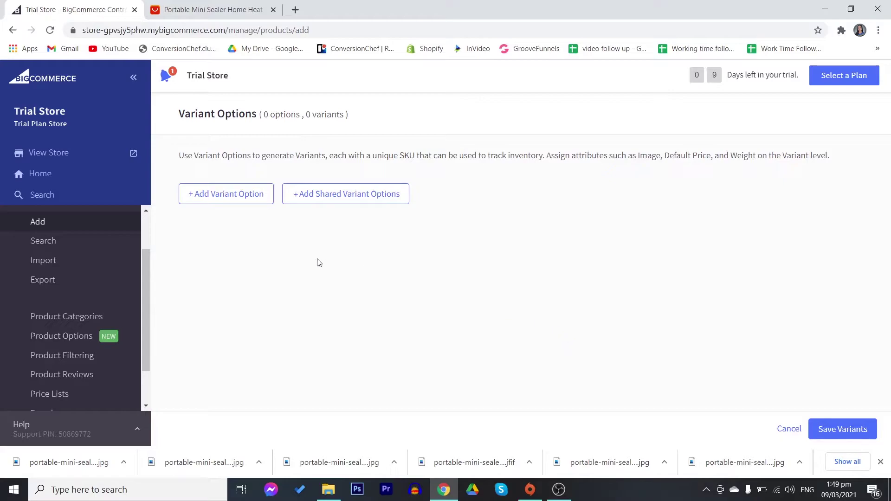
click(230, 194)
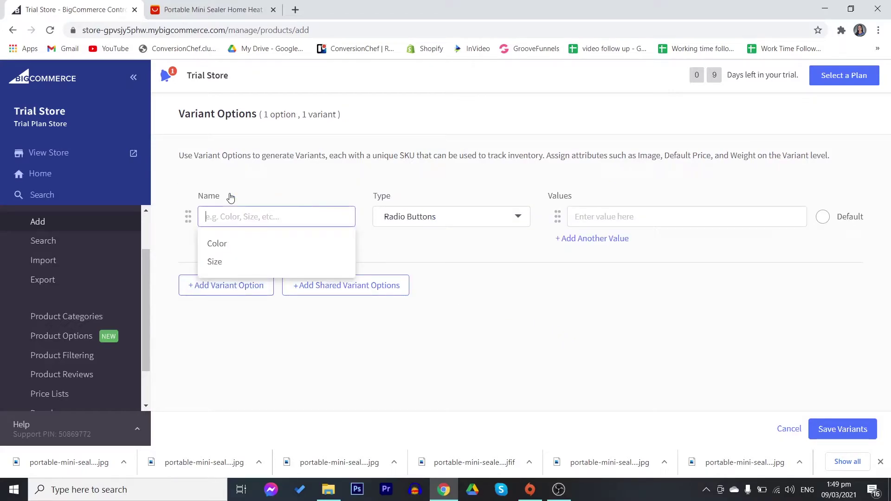
click(228, 246)
click(436, 219)
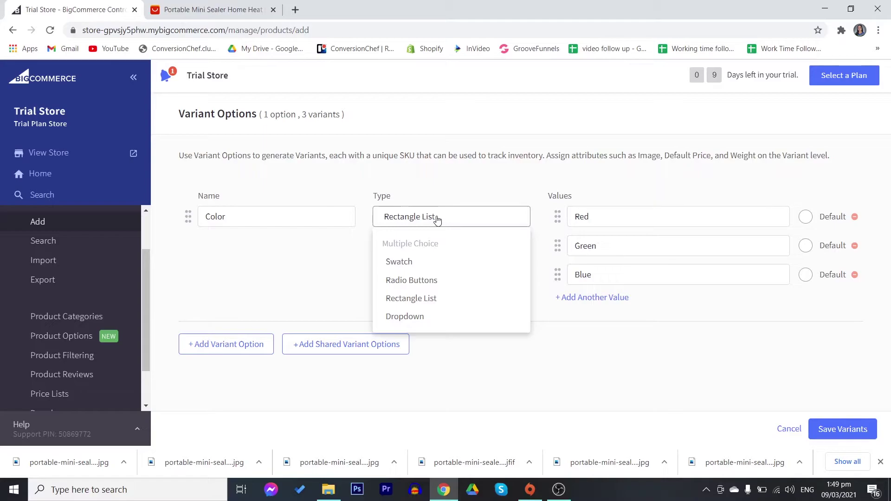
click(400, 262)
click(409, 217)
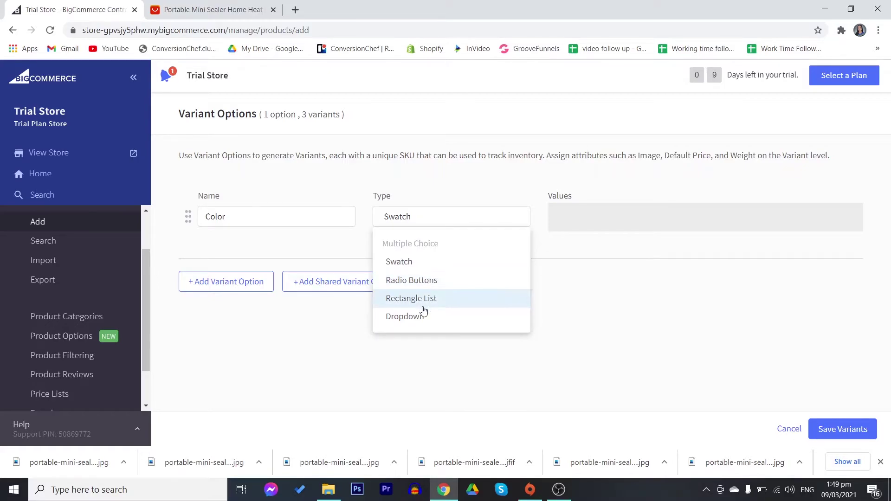
click(423, 306)
Step: Make Red the default colour and save the three variants
click(805, 245)
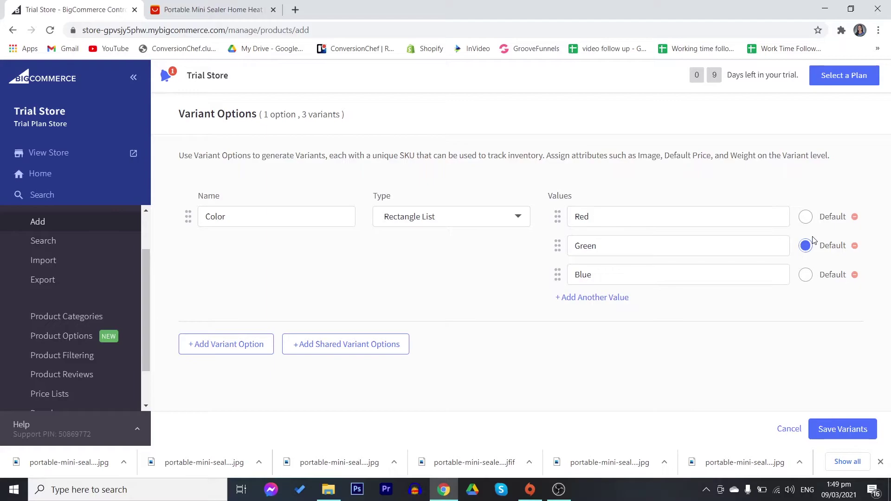
click(805, 217)
click(821, 426)
scroll(474, 216, down, 4)
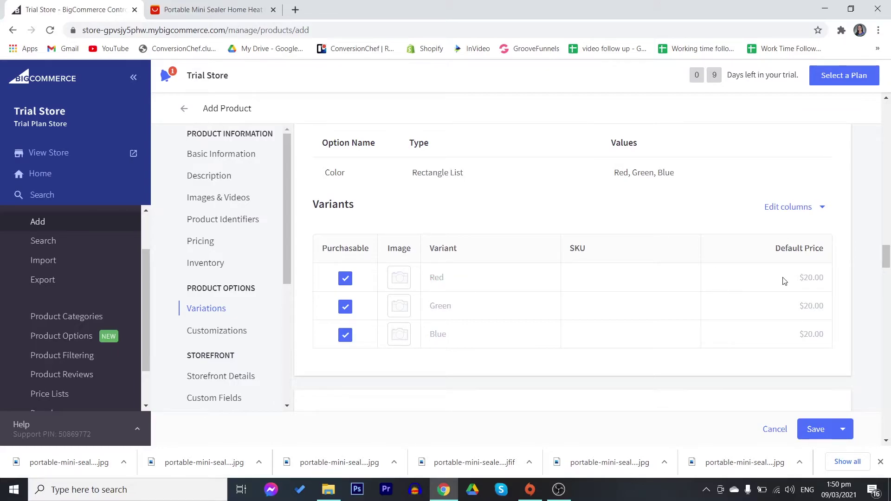
click(797, 210)
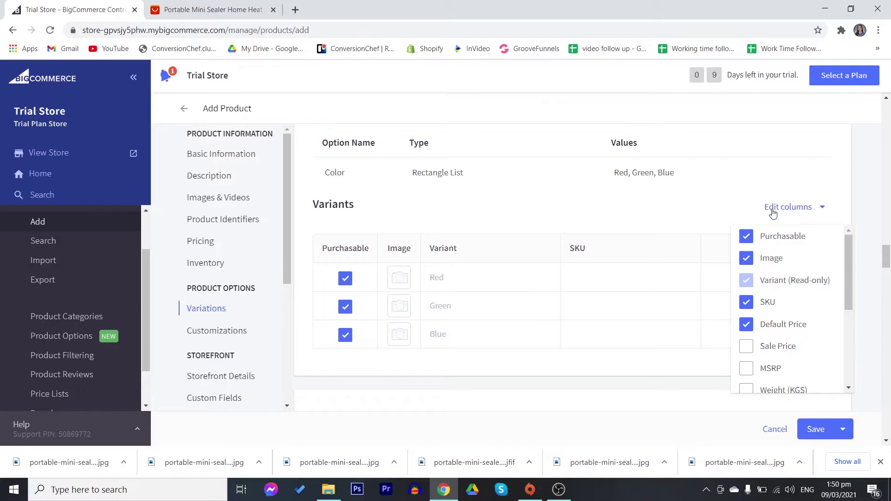
click(676, 219)
scroll(678, 214, down, 5)
scroll(610, 299, down, 5)
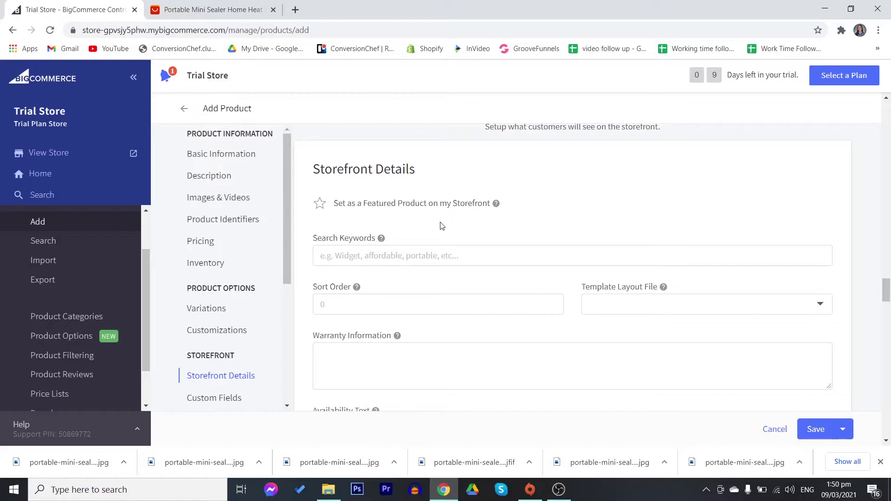
scroll(442, 226, down, 6)
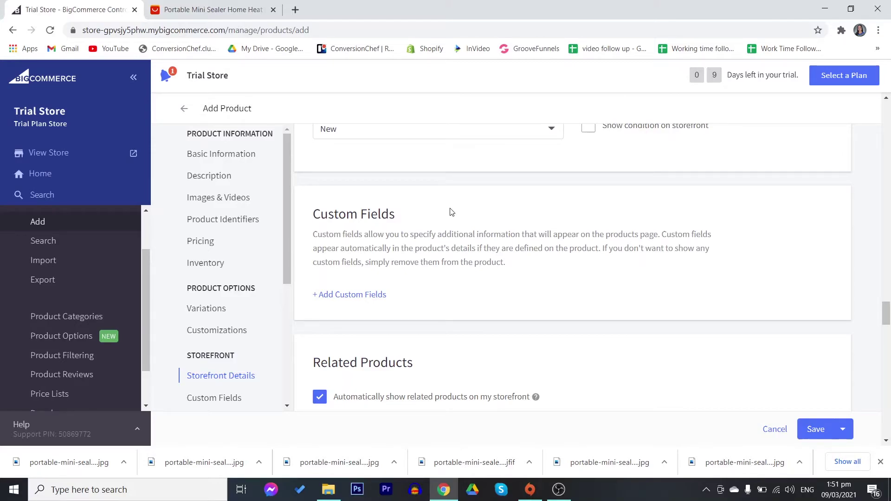
scroll(854, 279, up, 5)
scroll(863, 301, down, 3)
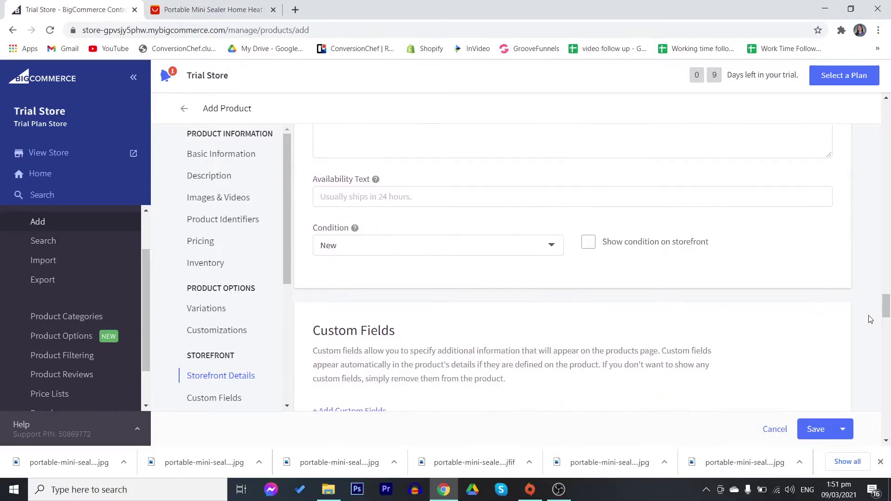
scroll(871, 319, up, 2)
scroll(871, 319, up, 8)
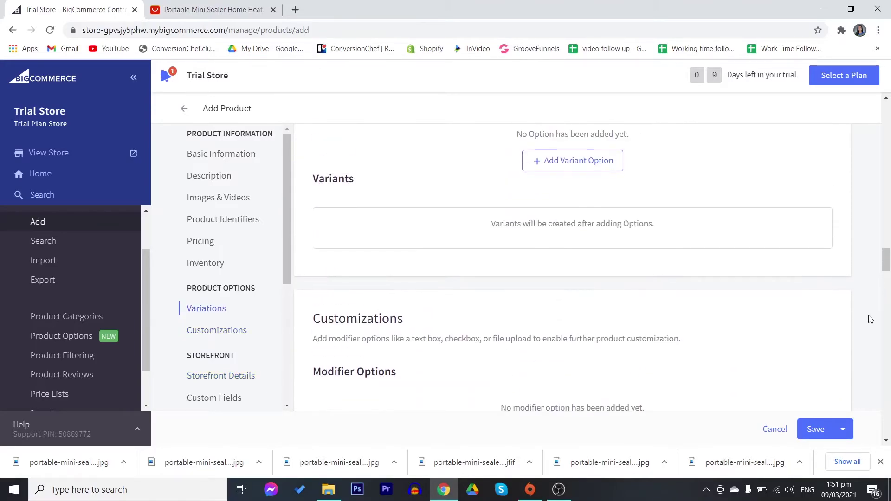
scroll(871, 319, up, 4)
scroll(872, 319, down, 12)
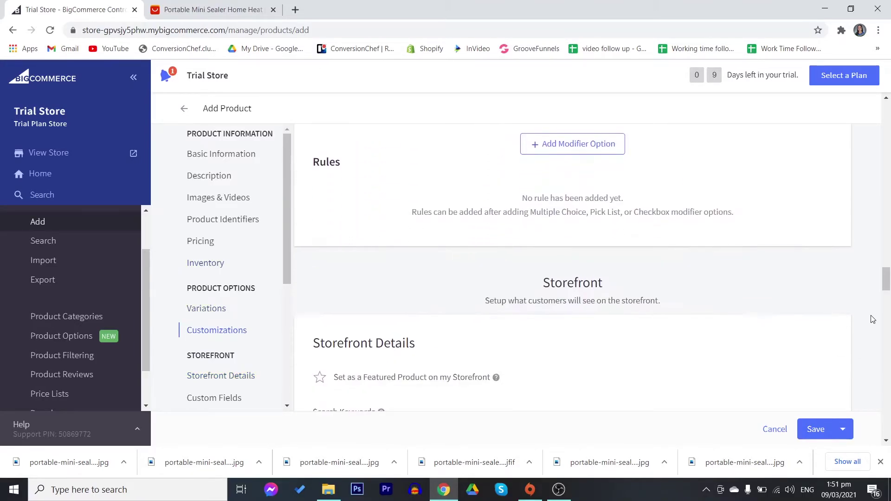
scroll(872, 319, down, 10)
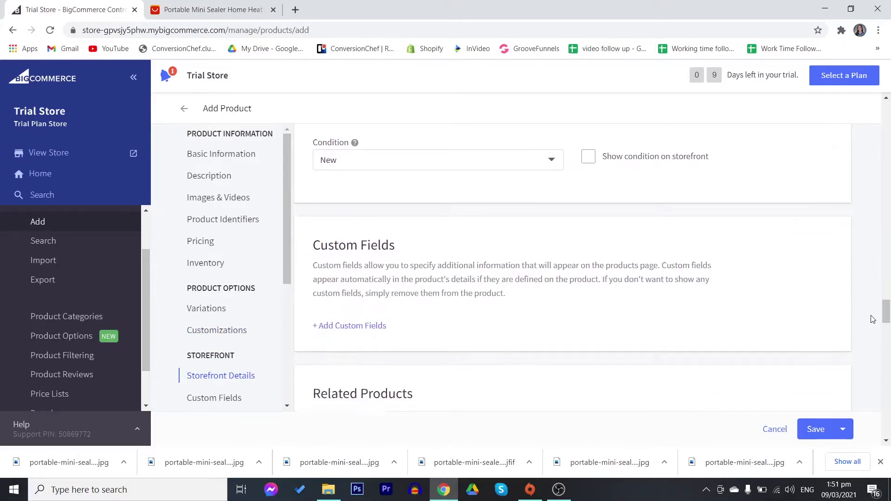
scroll(871, 320, down, 4)
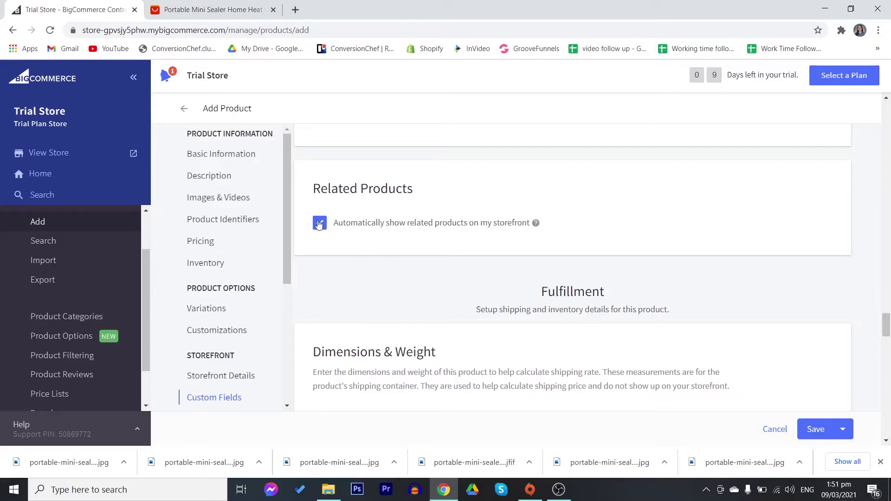
Step: Scroll past Shipping Details, Purchasability, Gift Wrapping and Customs Information to SEO & Sharing
scroll(336, 253, down, 3)
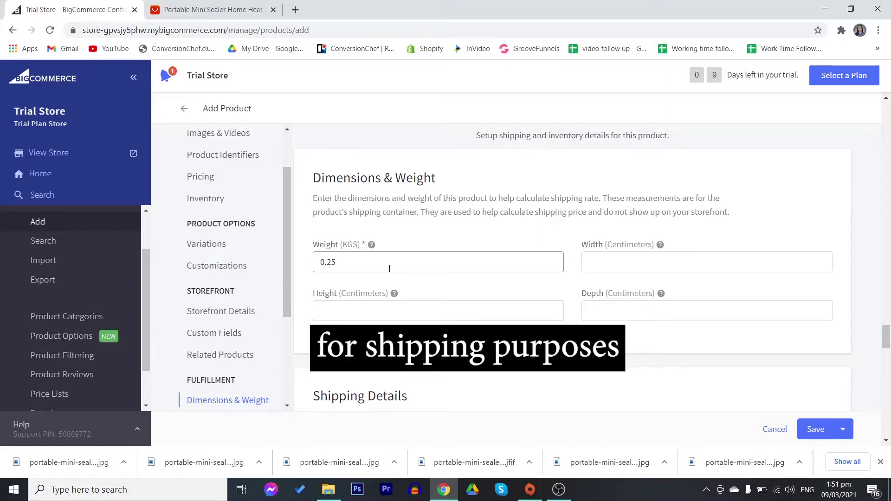
scroll(389, 269, down, 4)
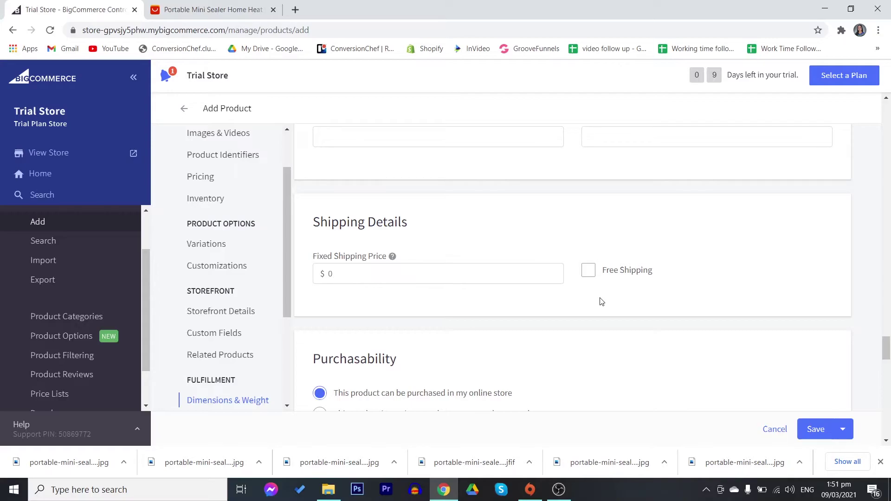
scroll(606, 293, down, 4)
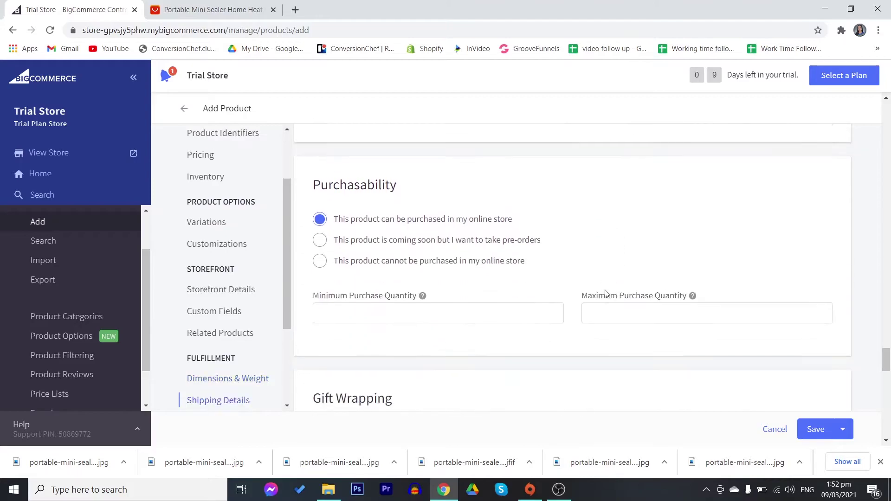
scroll(603, 293, down, 1)
scroll(599, 291, up, 1)
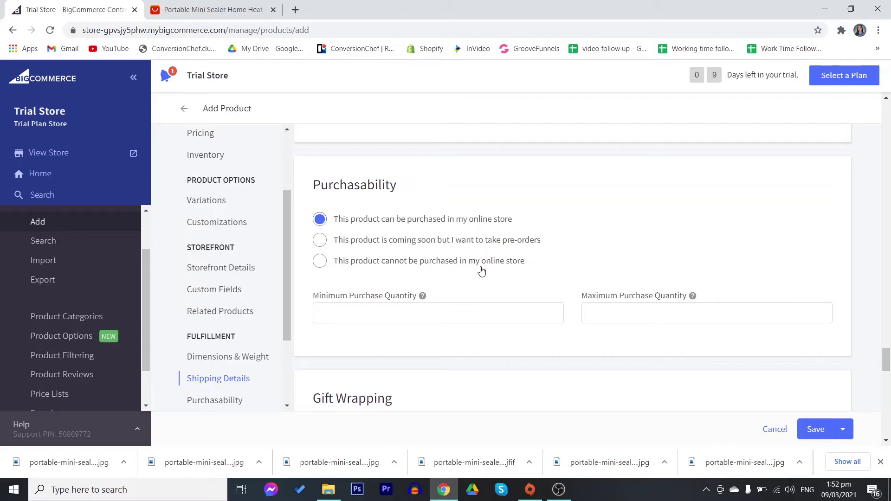
scroll(507, 271, down, 2)
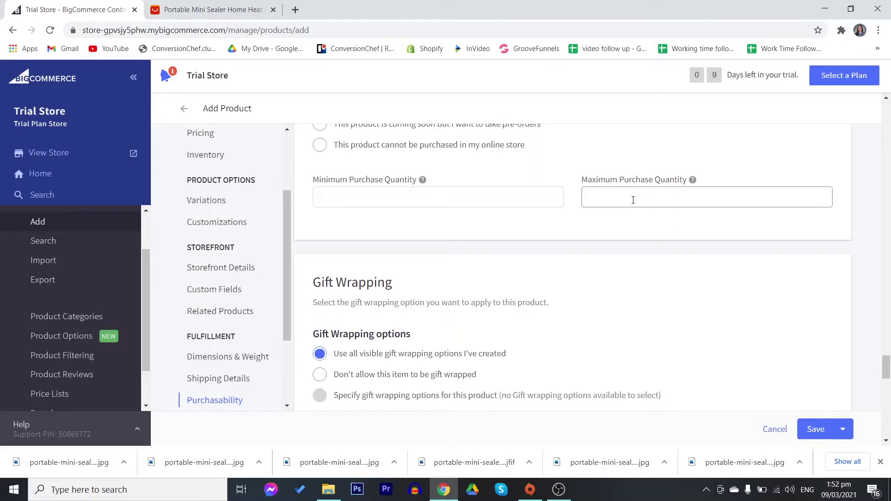
scroll(633, 200, down, 2)
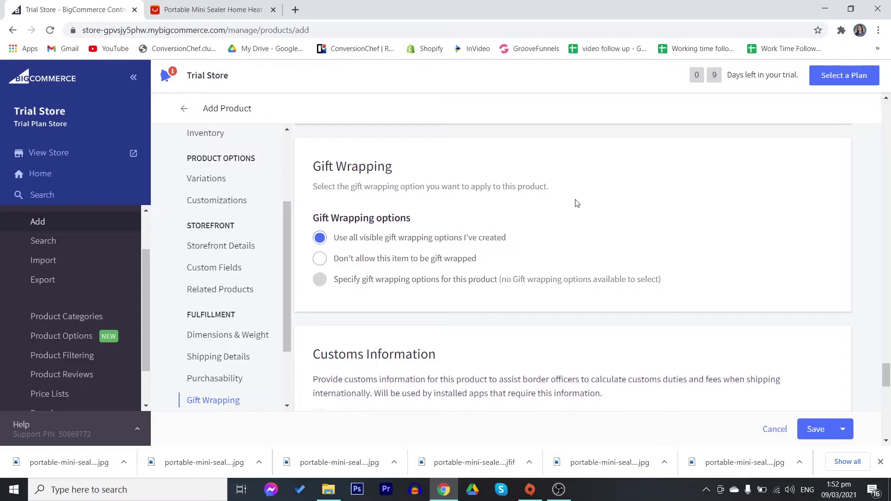
scroll(404, 158, down, 10)
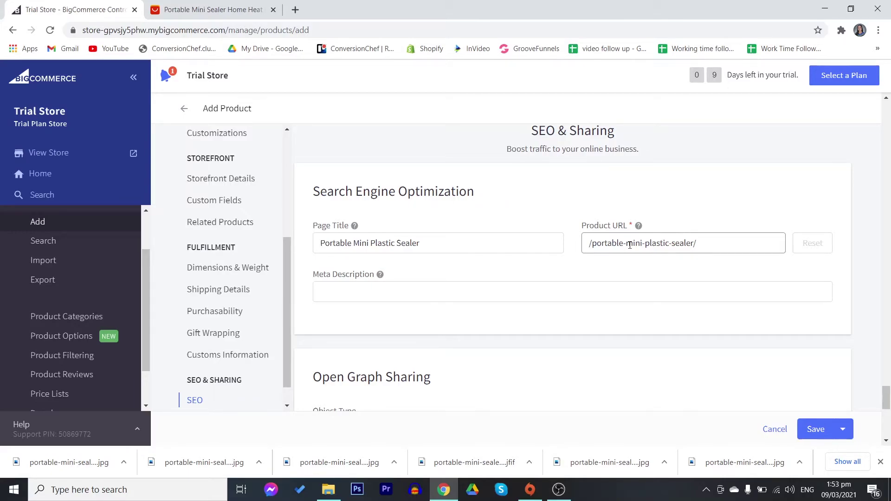
Step: Enter the meta description 'portable mini plastic sealer, plastic sealer, mini sealer'
click(406, 292)
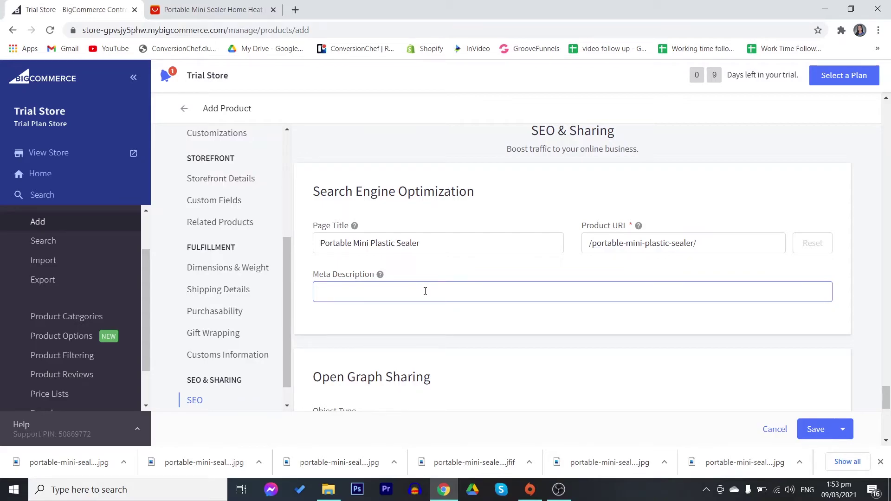
text(portable mini plastic sealer, plastic sealer, mini sealer)
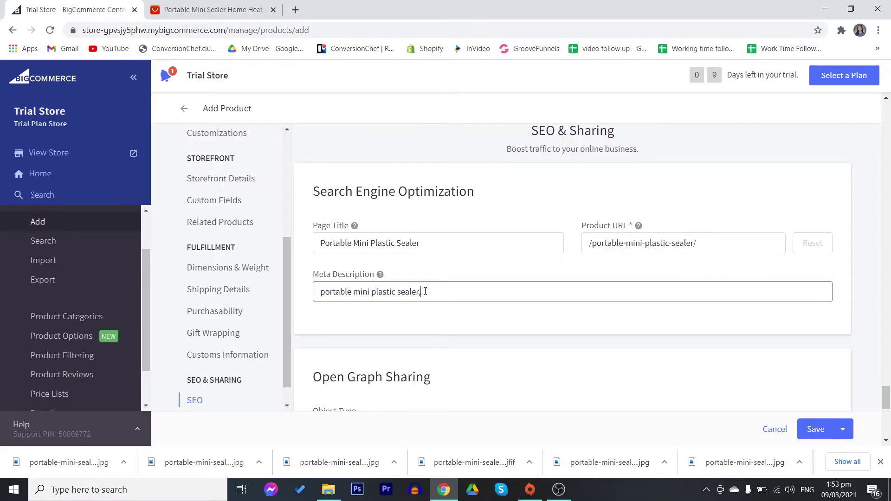
scroll(557, 260, up, 1)
click(599, 233)
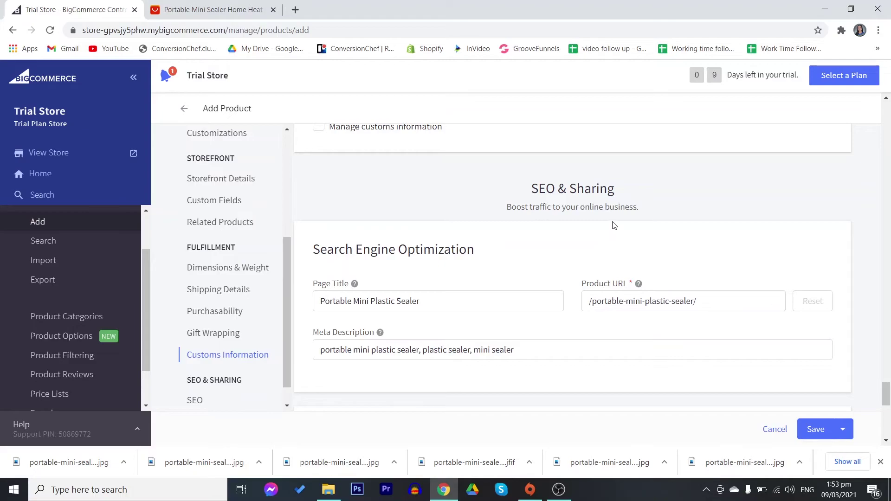
Step: Scroll through Open Graph Sharing and save the product
scroll(686, 229, down, 1)
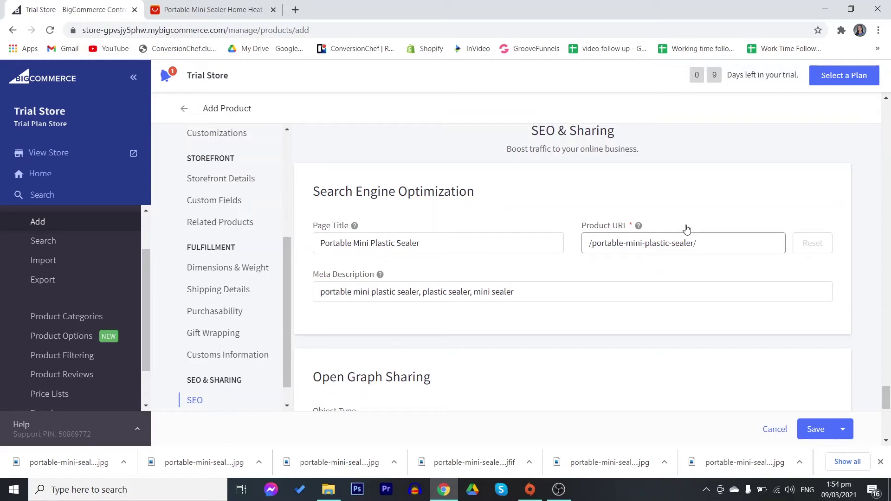
scroll(689, 229, down, 5)
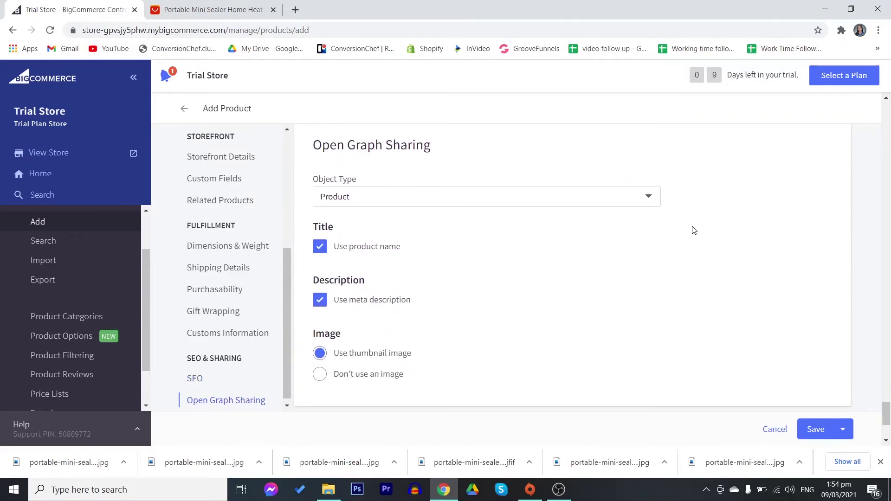
scroll(692, 229, down, 4)
scroll(692, 229, up, 4)
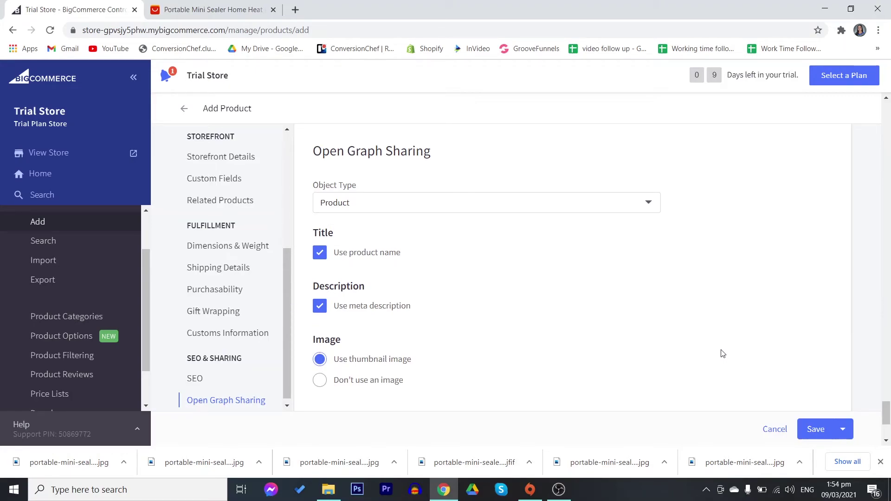
click(817, 430)
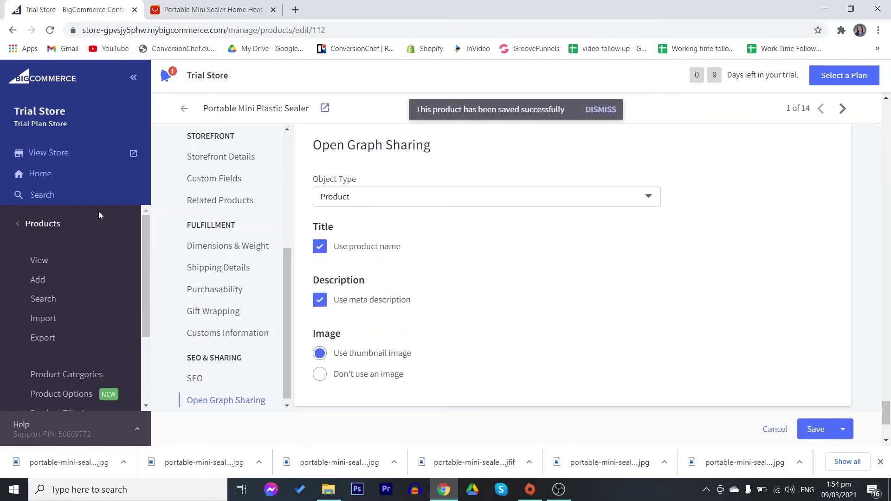
Step: Open the live storefront and go to its Kitchen category page
click(129, 156)
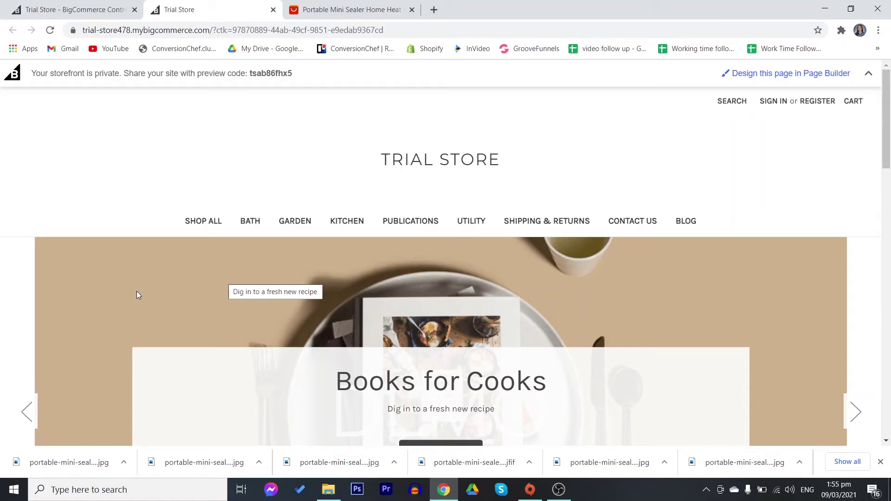
scroll(139, 292, down, 15)
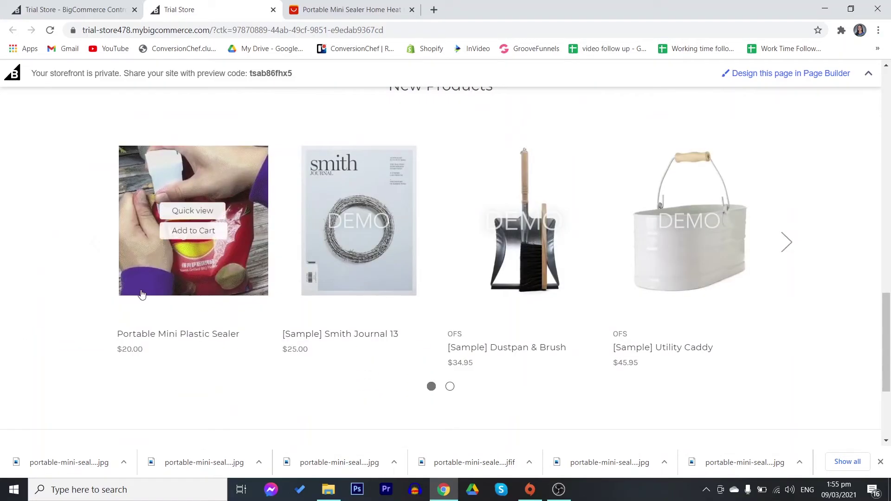
click(184, 231)
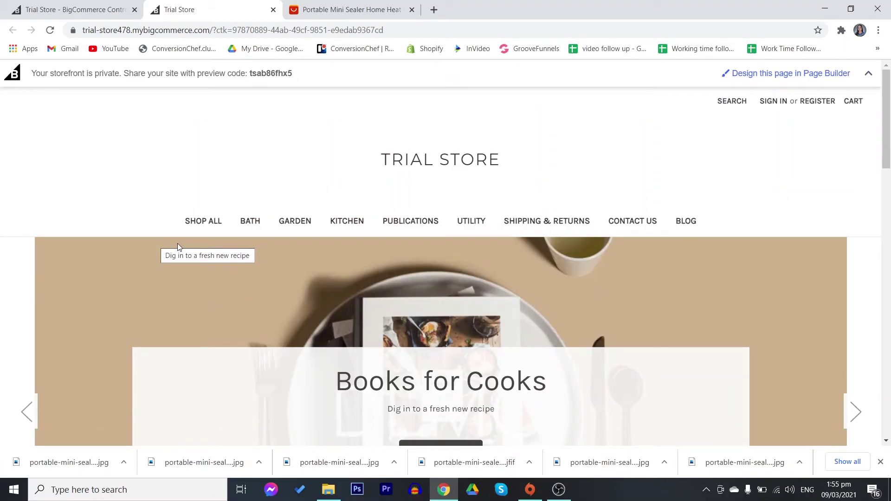
click(341, 223)
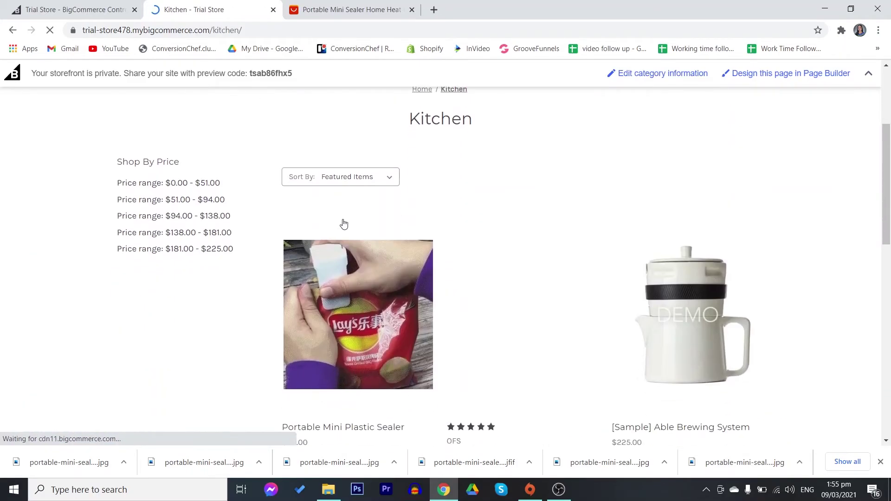
Step: Quick-view the Portable Mini Plastic Sealer at $20.00, then close it and return to the control panel
mouse_move(398, 258)
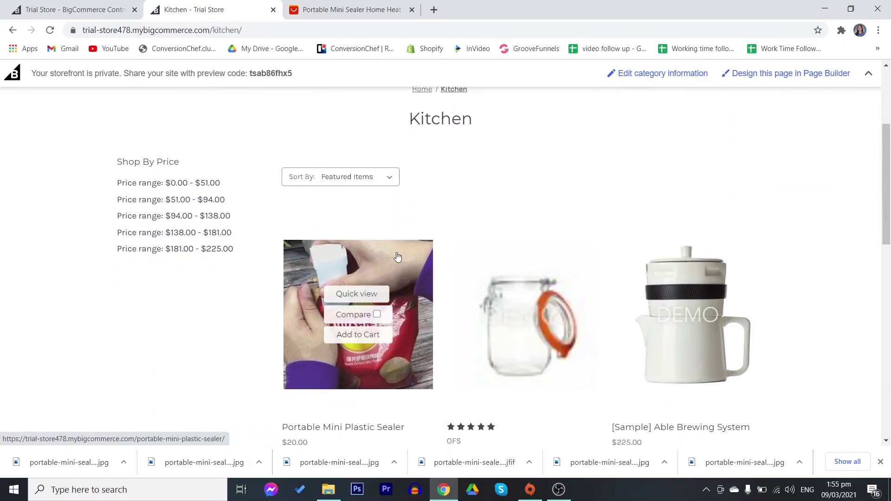
click(364, 295)
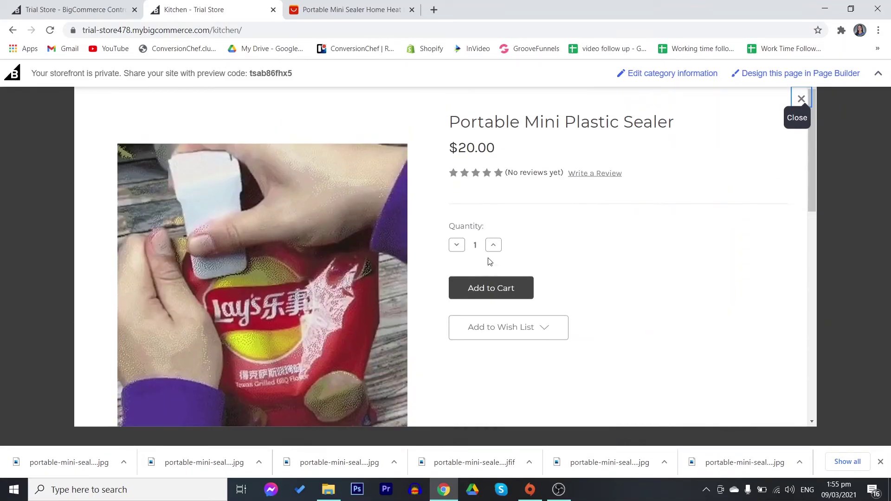
scroll(488, 262, down, 1)
scroll(489, 262, down, 5)
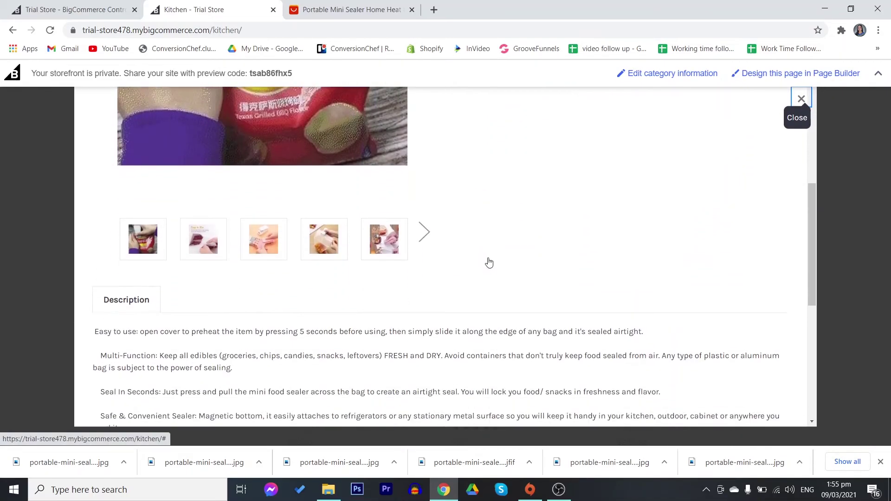
scroll(488, 262, up, 6)
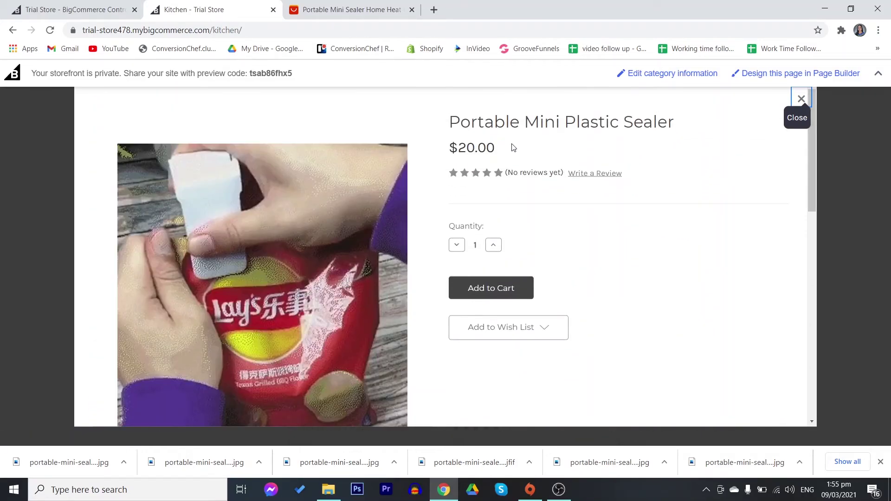
scroll(497, 208, down, 8)
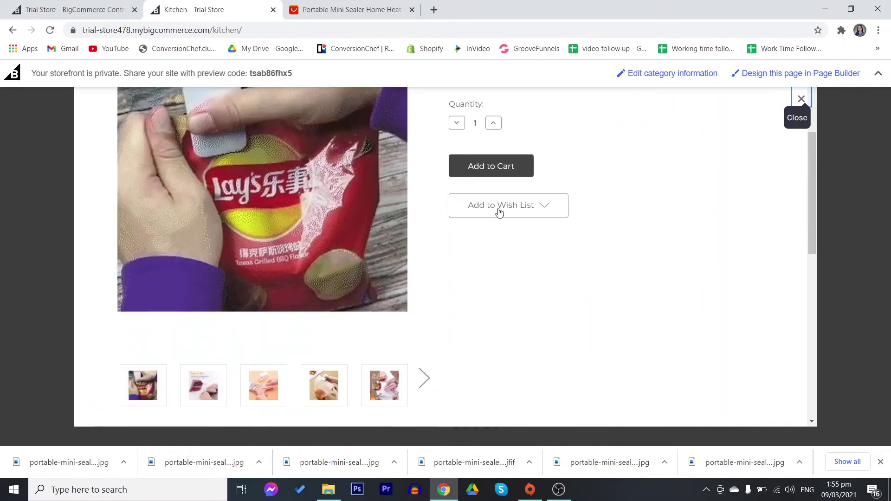
scroll(261, 237, down, 2)
scroll(259, 234, down, 3)
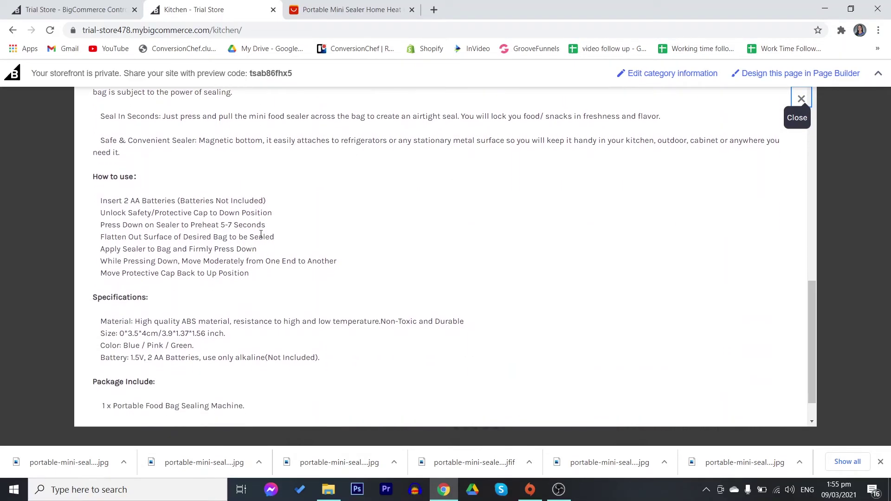
key(Escape)
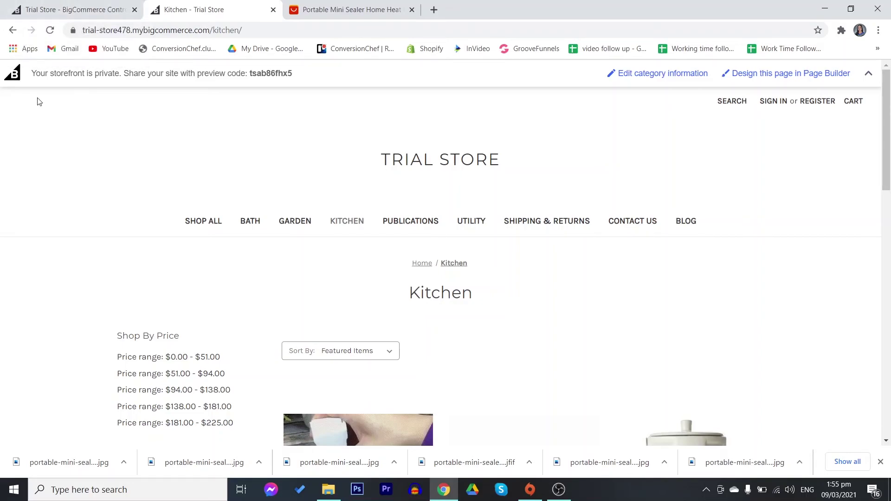
click(46, 10)
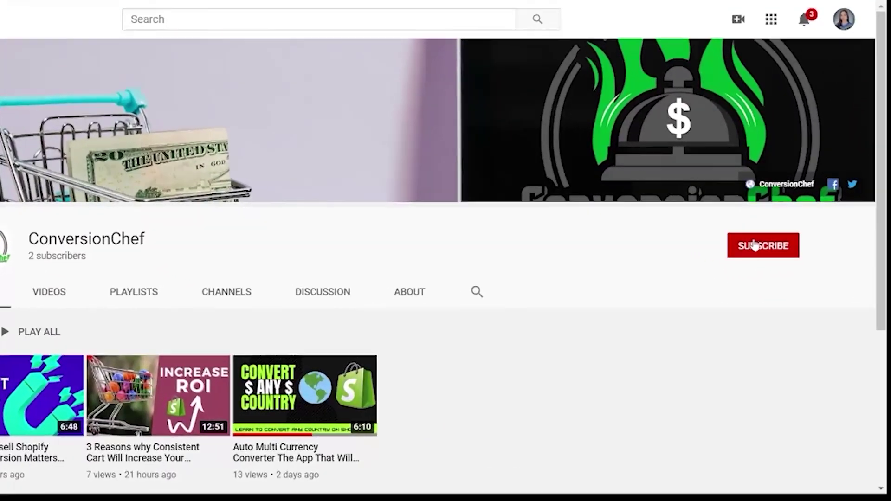
Step: Subscribe to ConversionChef on YouTube and set its notification bell to All
click(801, 267)
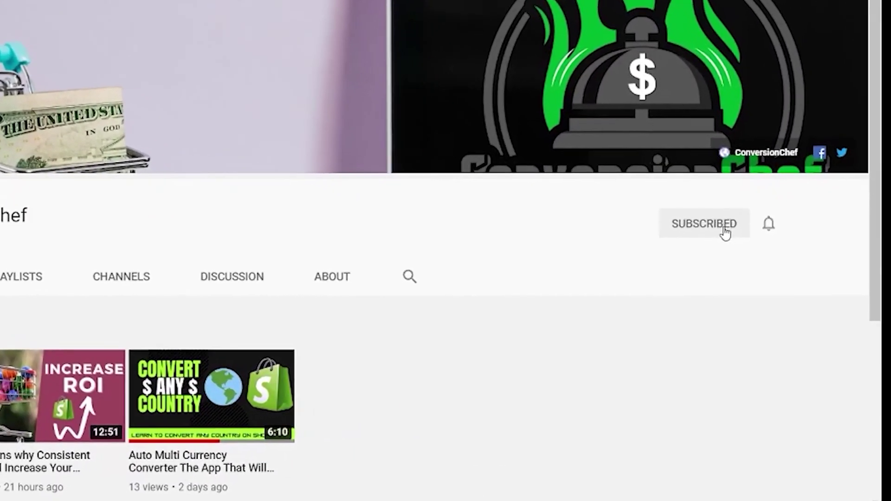
click(780, 235)
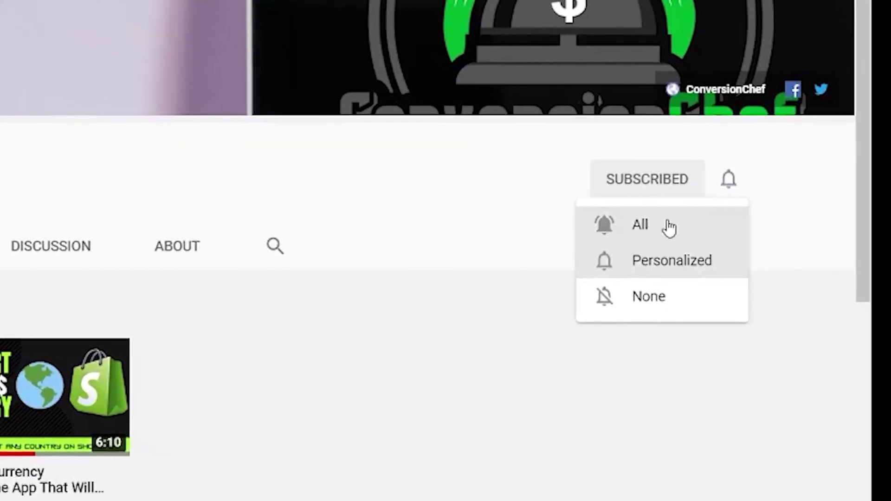
click(679, 235)
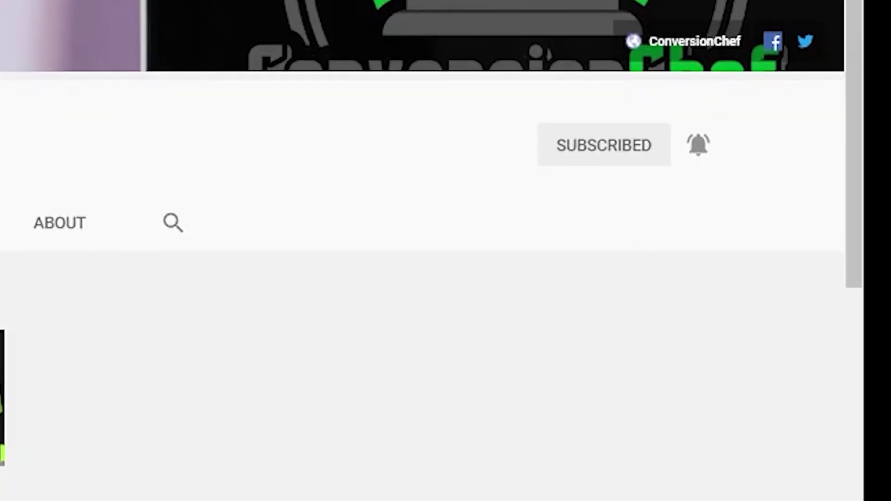